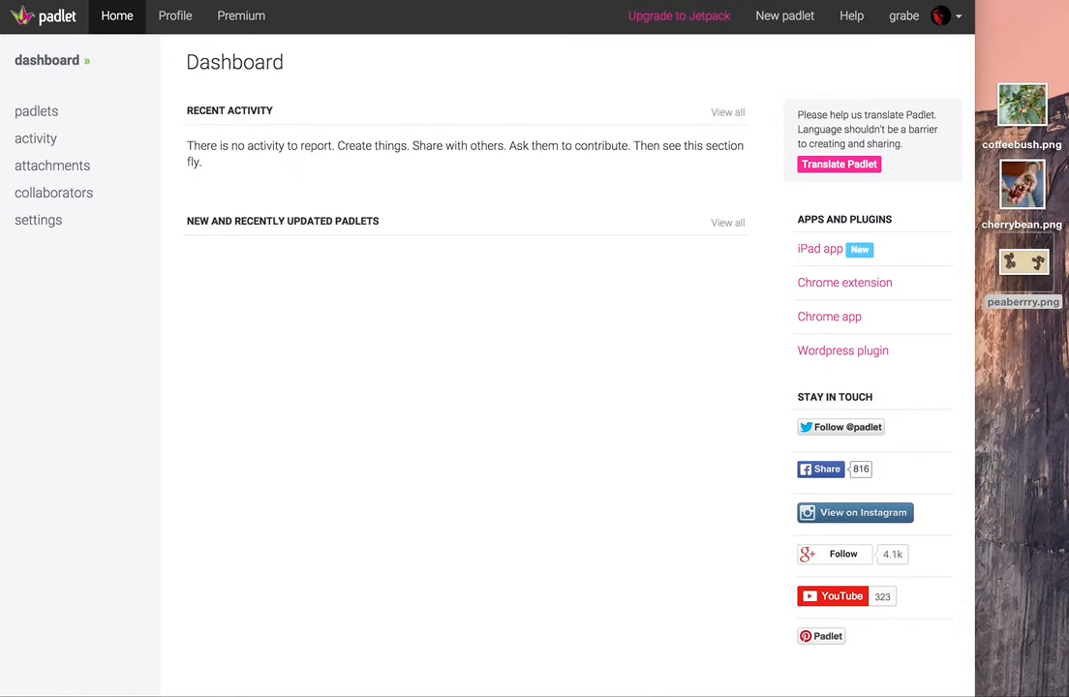
Step: Create a new padlet and title it "Kona Coffee" in its basic information settings
click(800, 23)
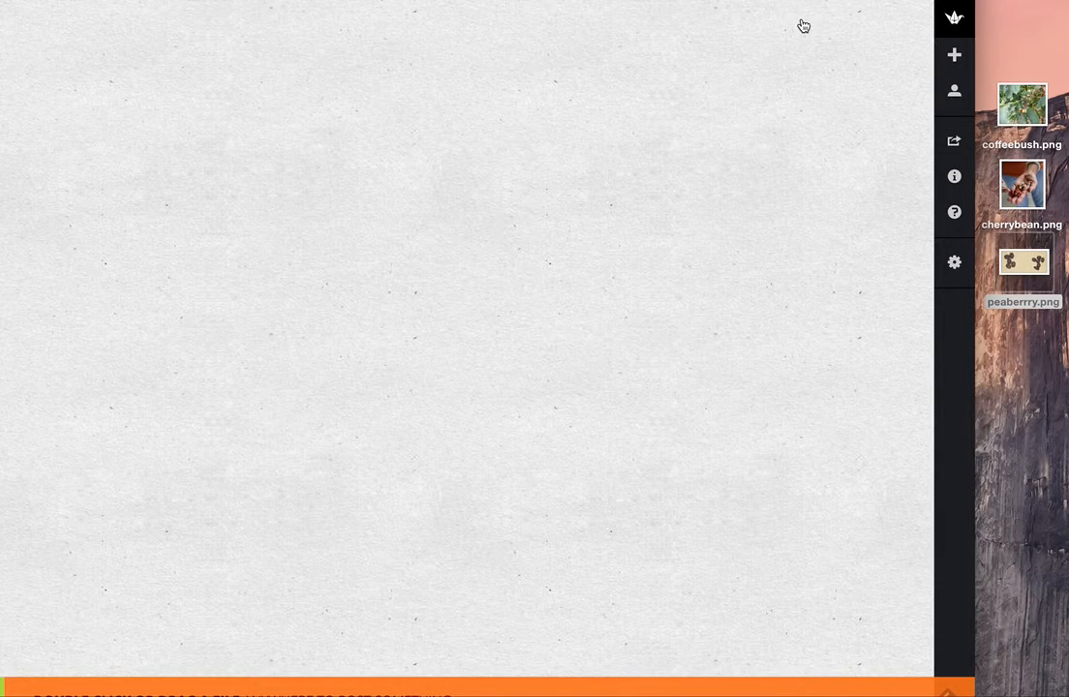
click(955, 263)
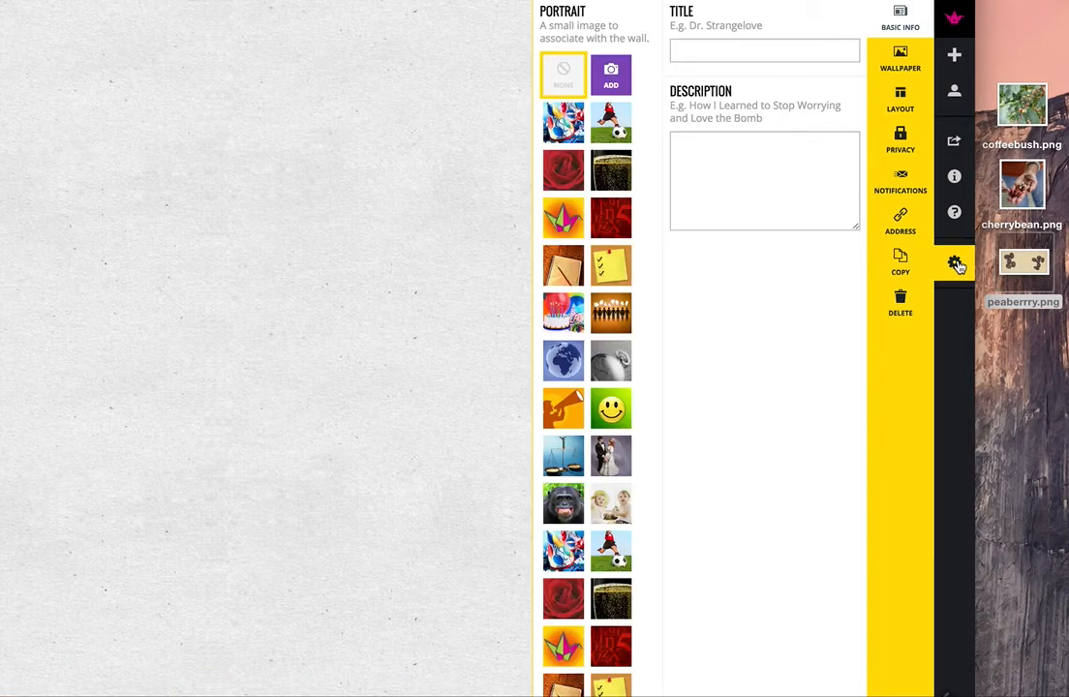
click(697, 53)
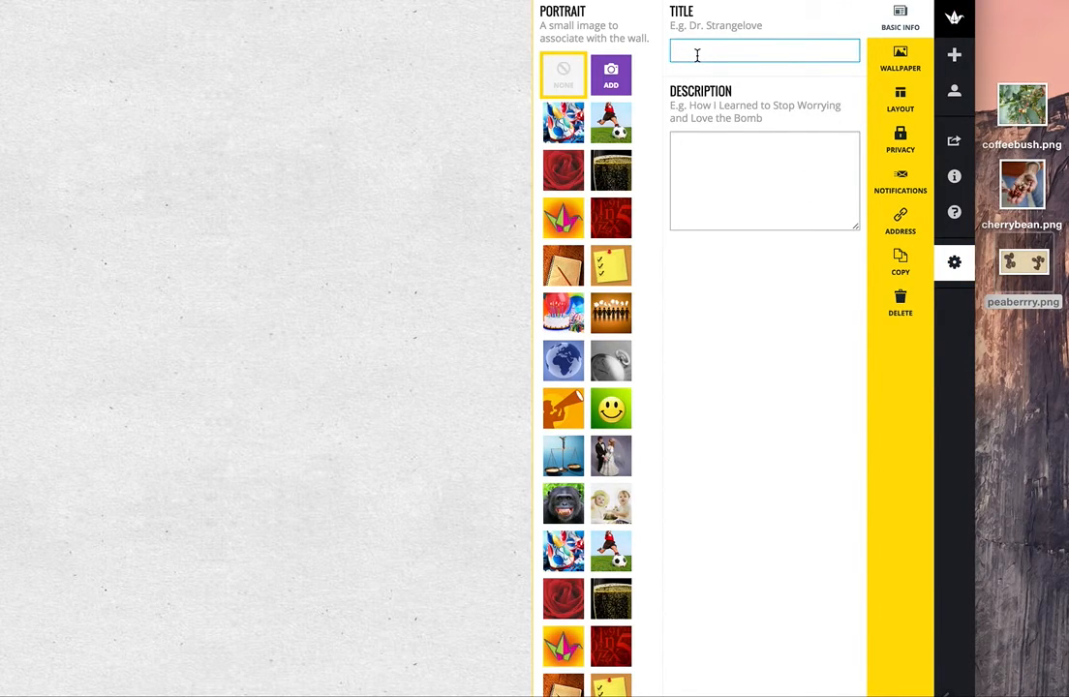
text(Ko)
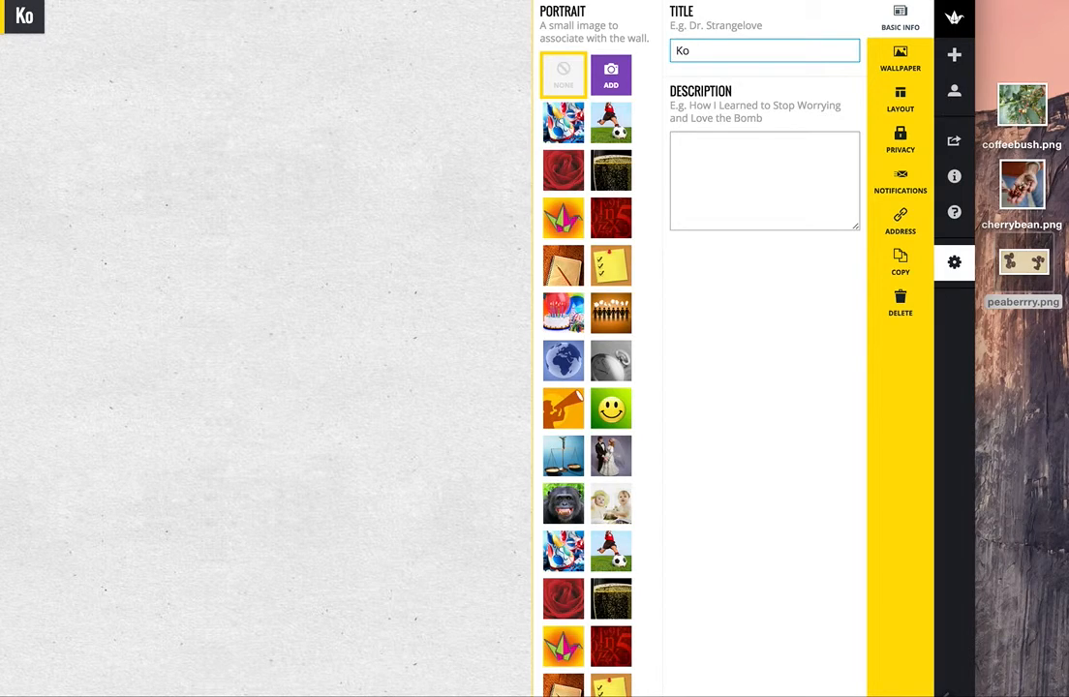
text(na C)
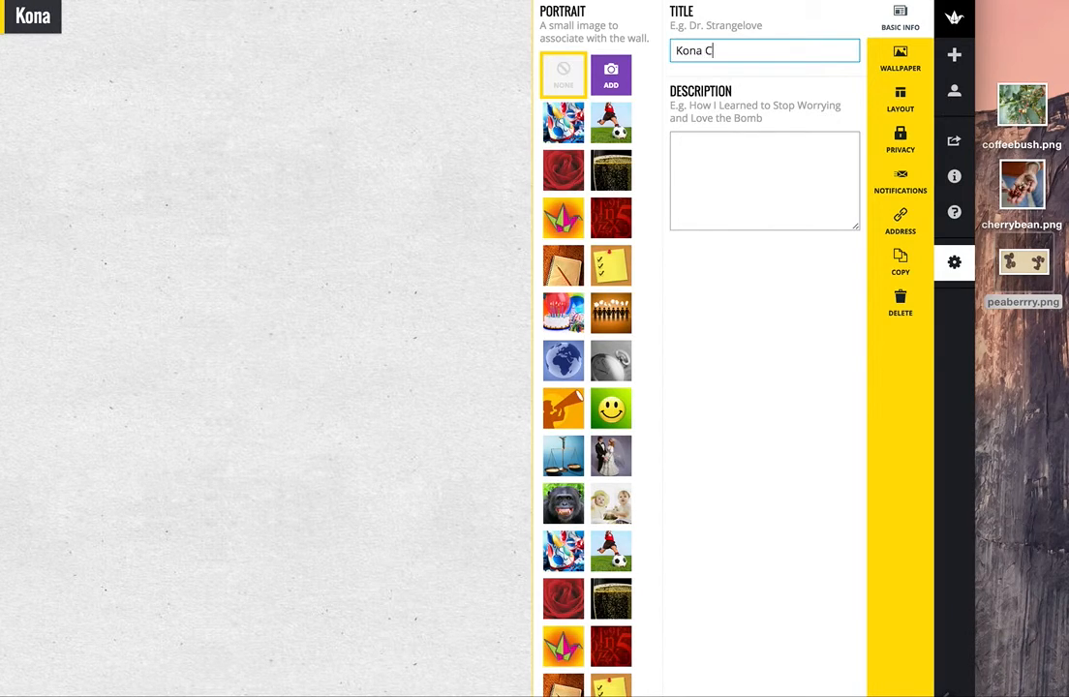
text(offee)
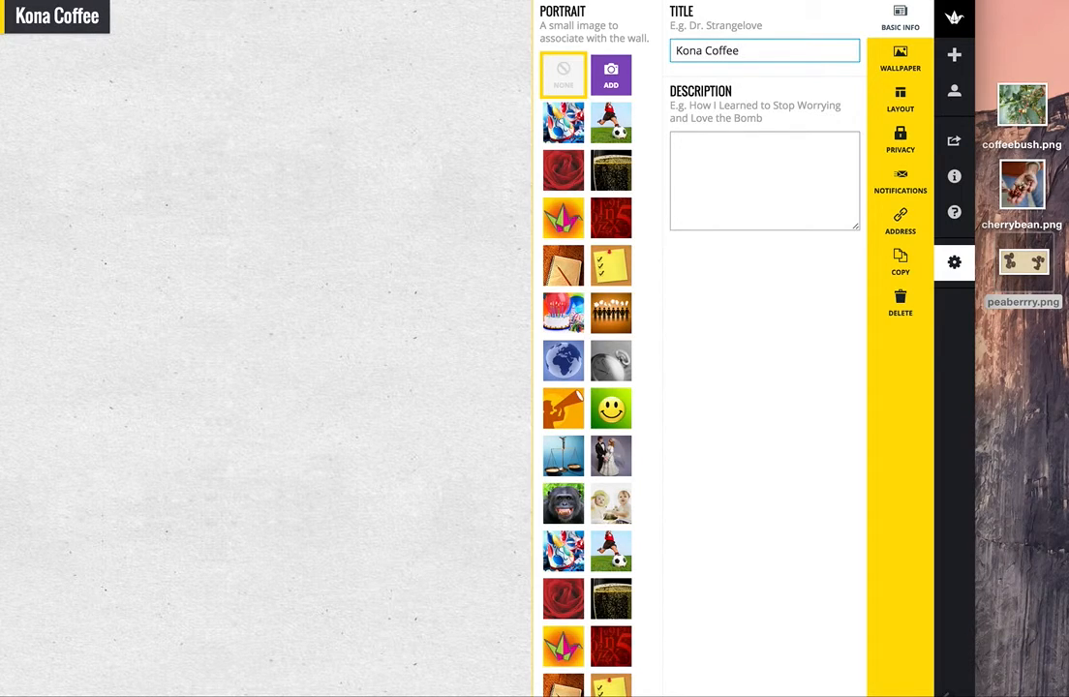
Step: Set the padlet's description to "Here is what I learned about Kona coffee"
click(692, 144)
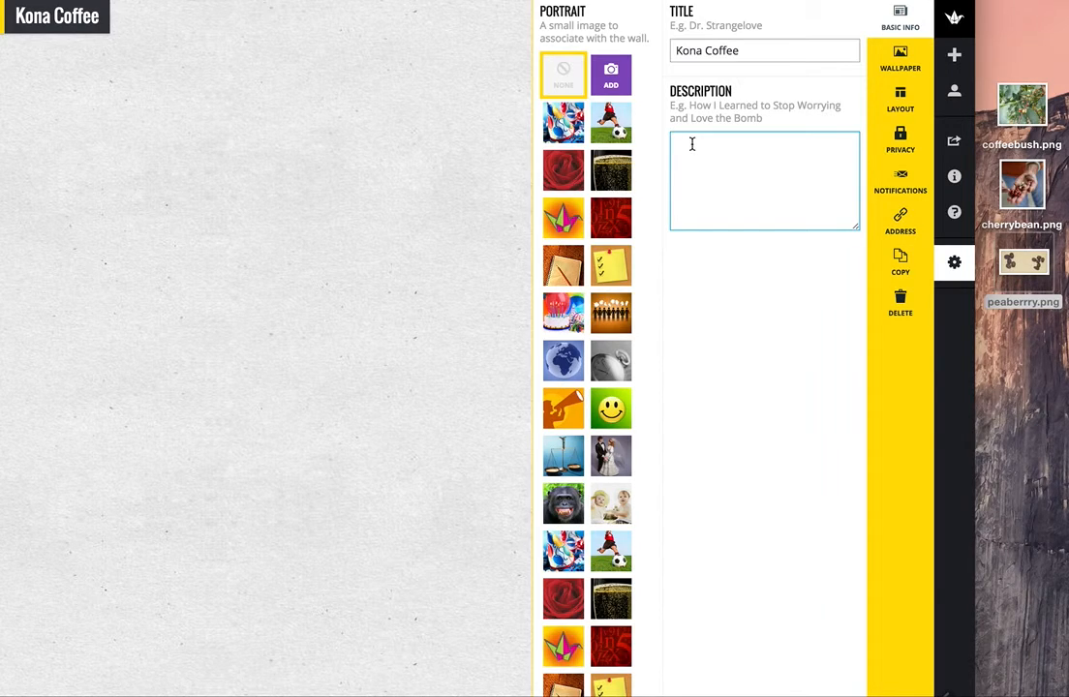
text(Here is what I lear)
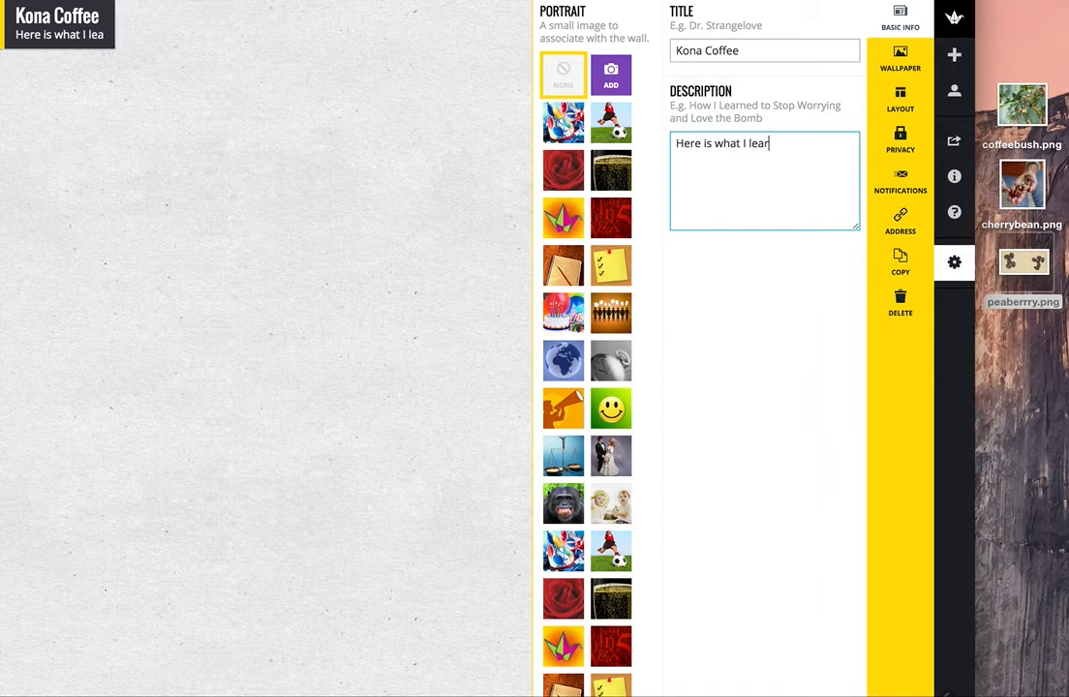
text(ned about )
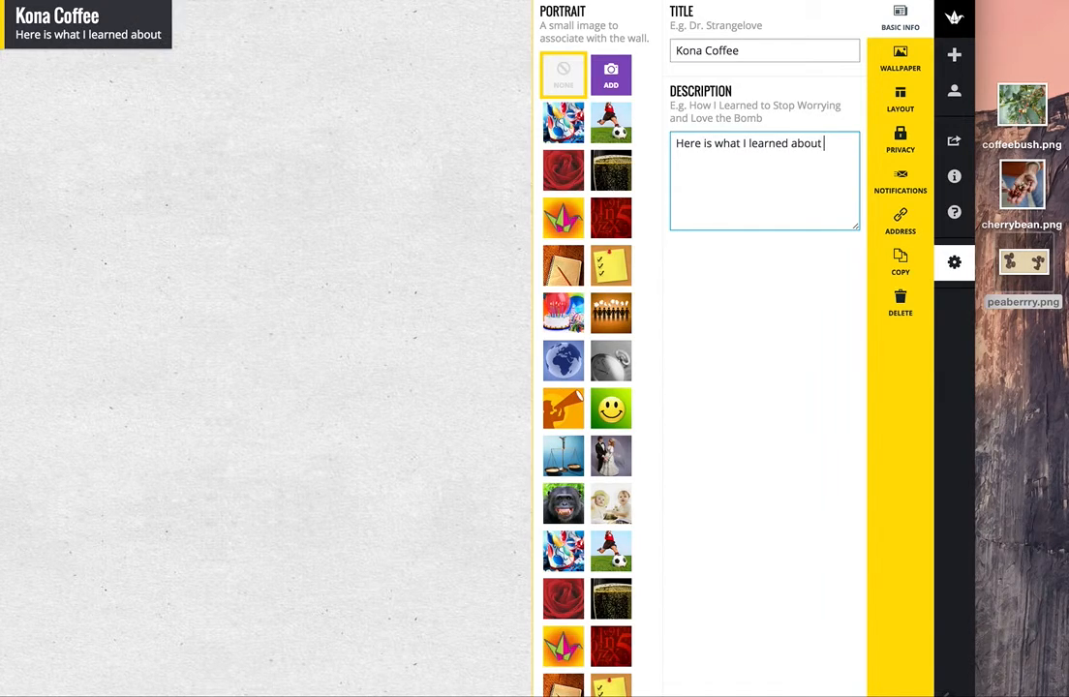
text(Kona coffee)
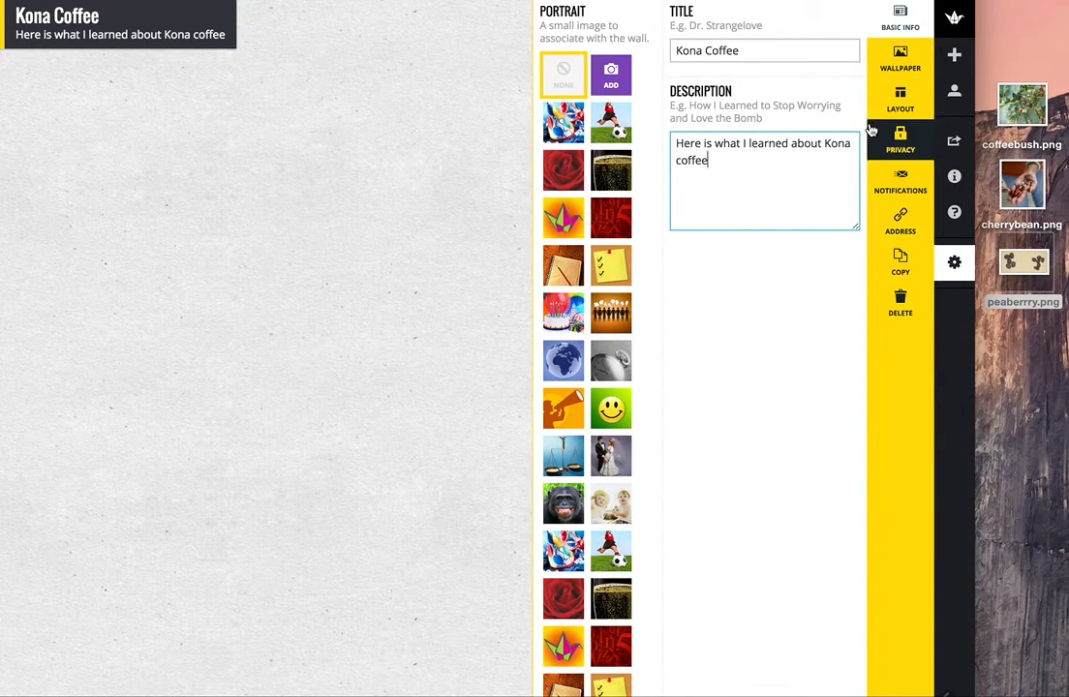
Step: Change the padlet's wallpaper to Grass and close the settings
click(900, 56)
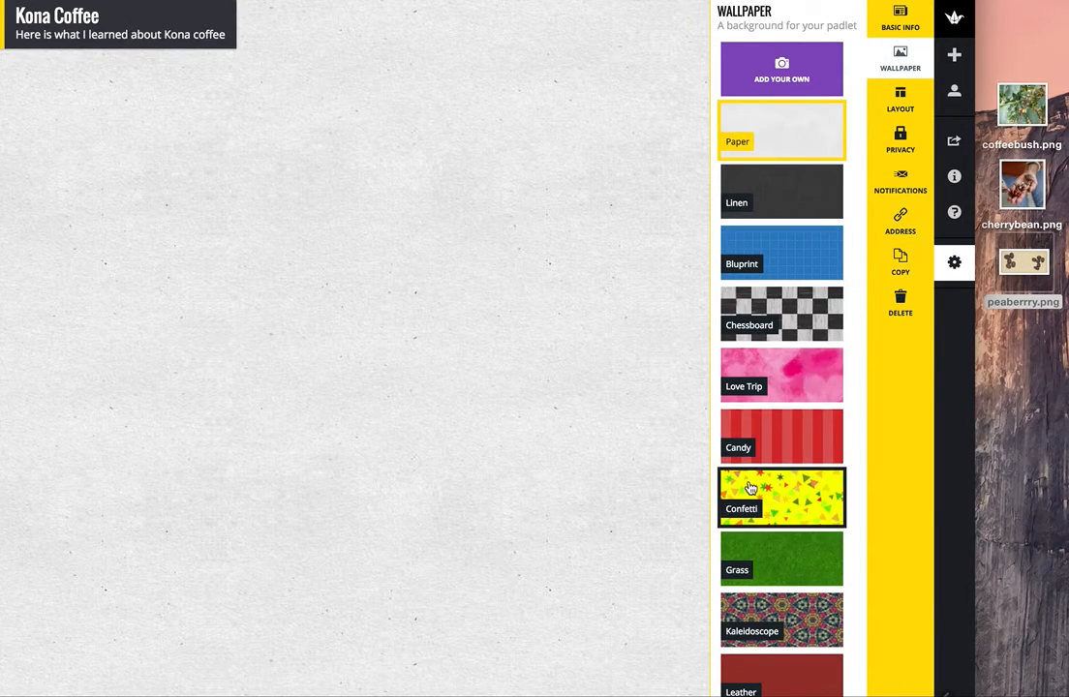
click(761, 546)
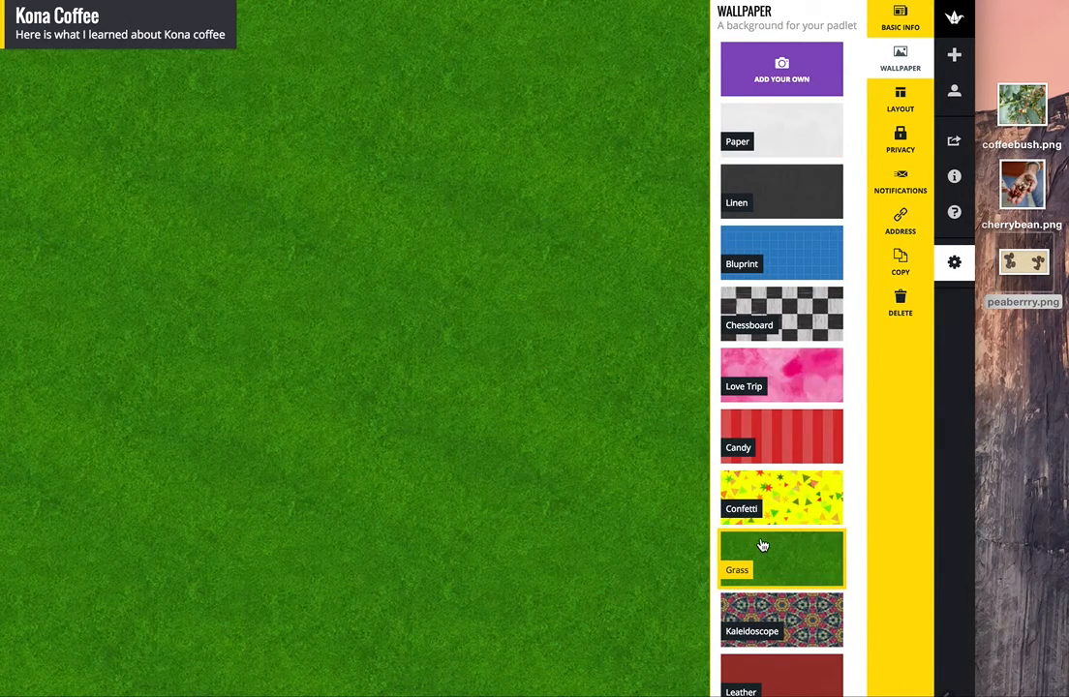
click(668, 588)
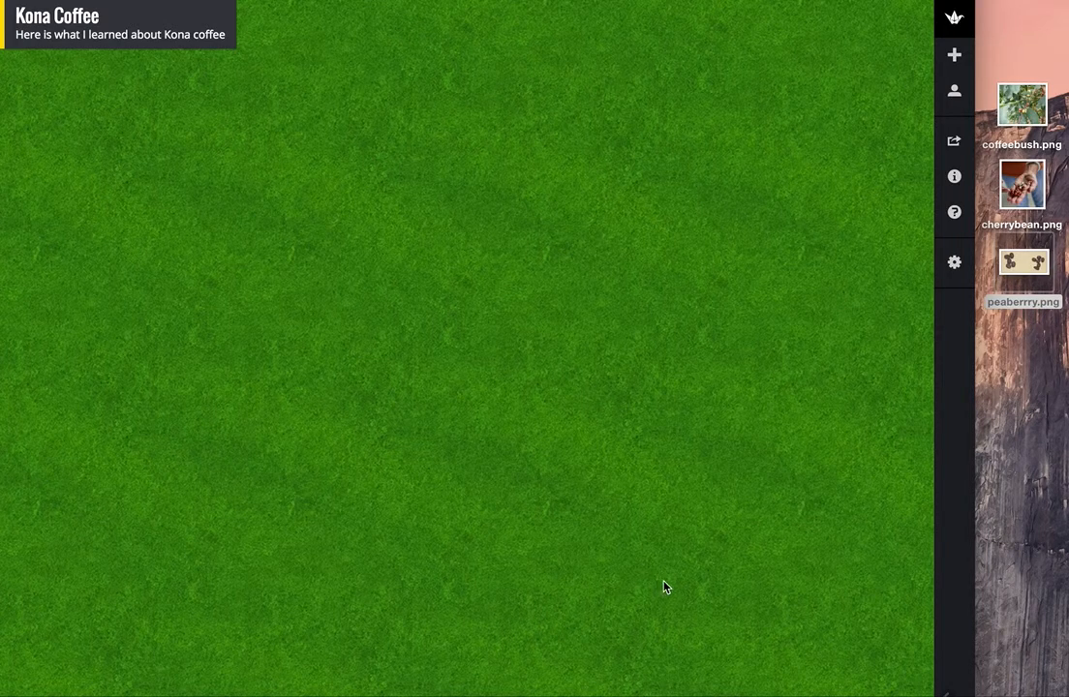
Step: Add coffeebush.png from the desktop to the wall just below the padlet title, and title the post "Coffee bush"
click(1024, 109)
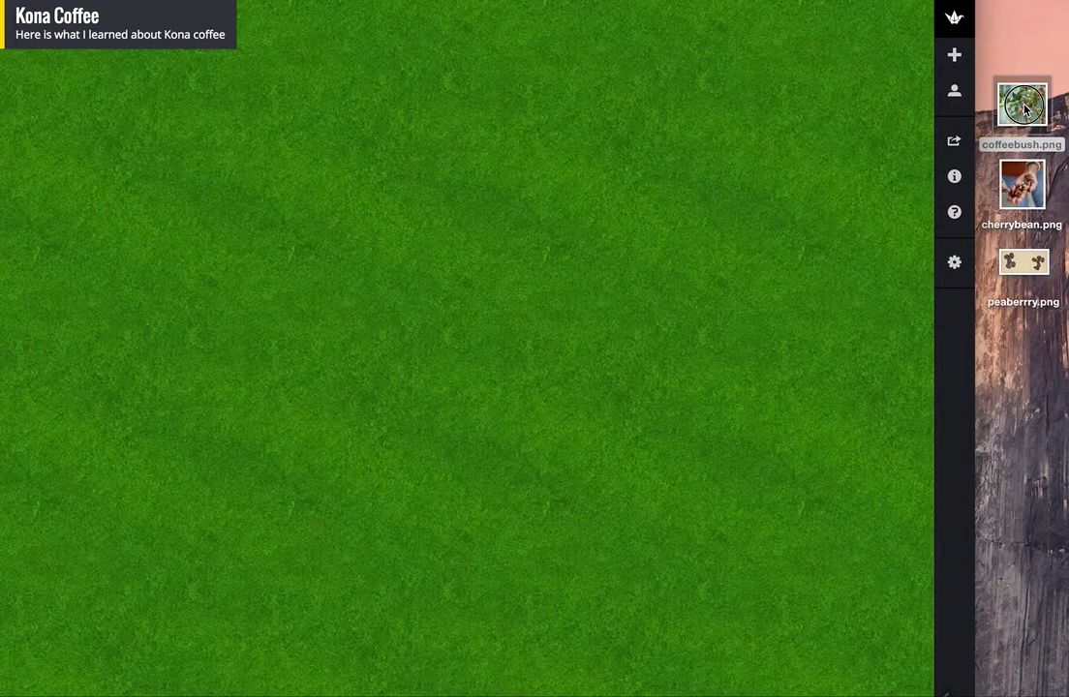
drag(1024, 110, 111, 142)
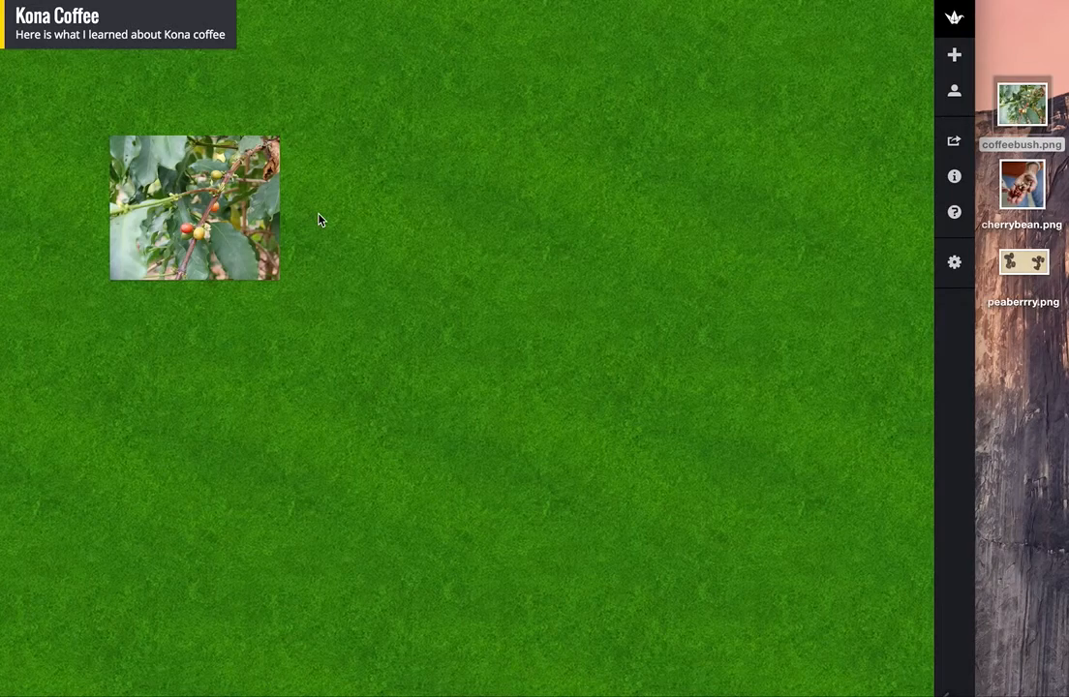
mouse_move(240, 189)
mouse_down()
mouse_move(547, 191)
mouse_move(422, 476)
mouse_move(333, 181)
mouse_move(233, 169)
mouse_up()
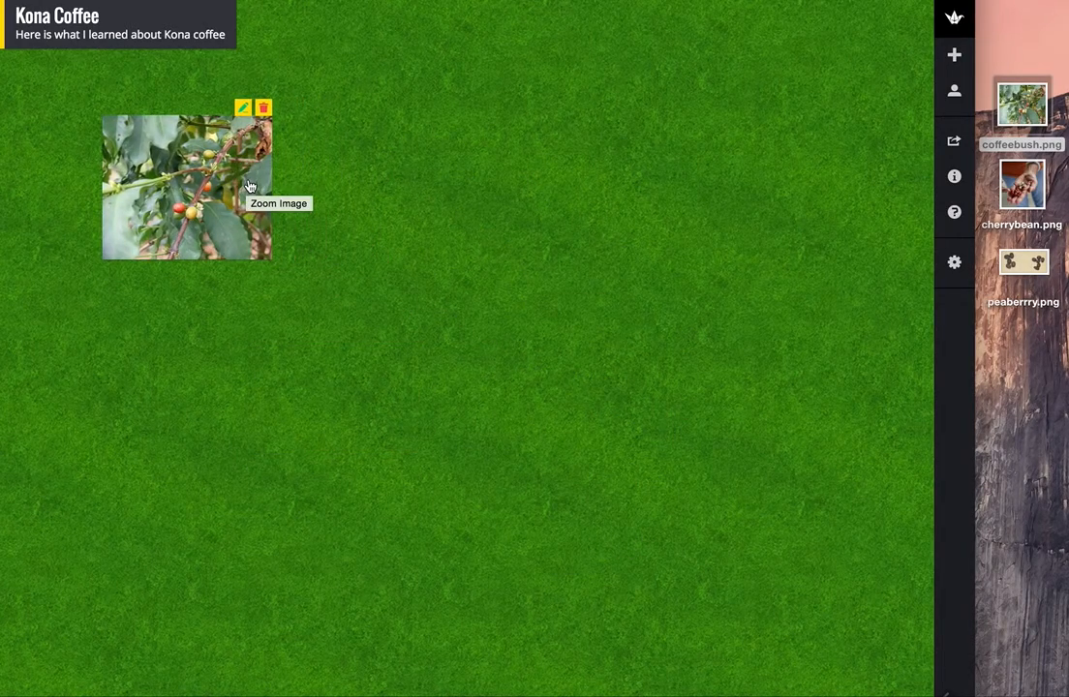
click(244, 109)
click(198, 123)
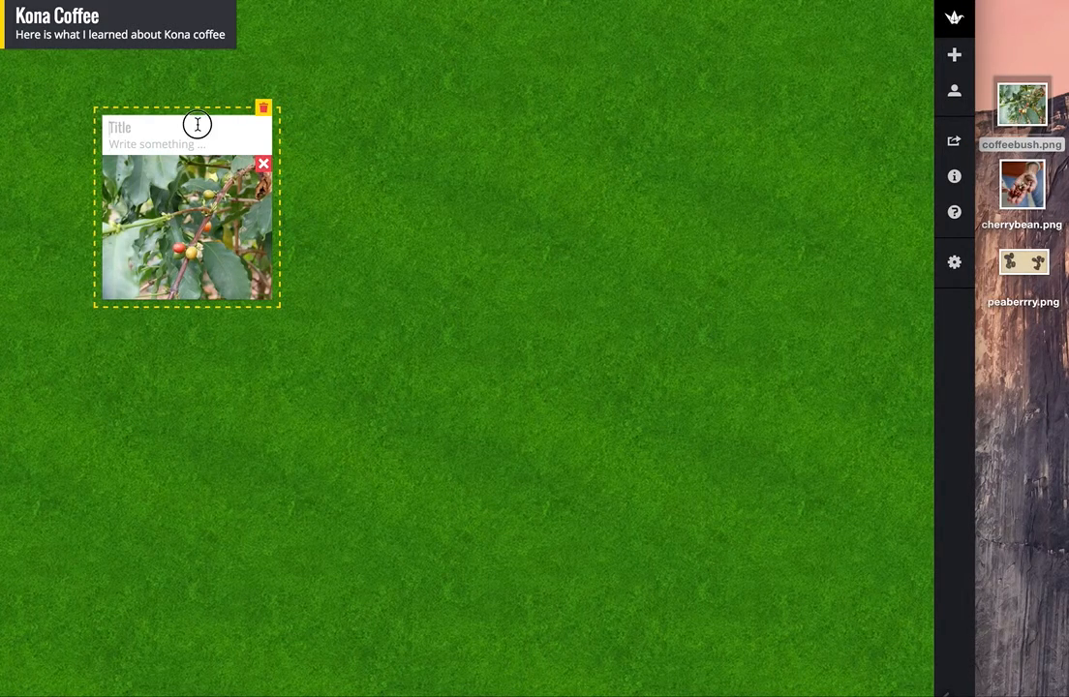
text(Coffee bush)
Step: Write "Here you see cherries ripening on a coffee bush. The red cherries are ripe." as the Coffee bush post's text and finish editing
click(201, 148)
text(Her)
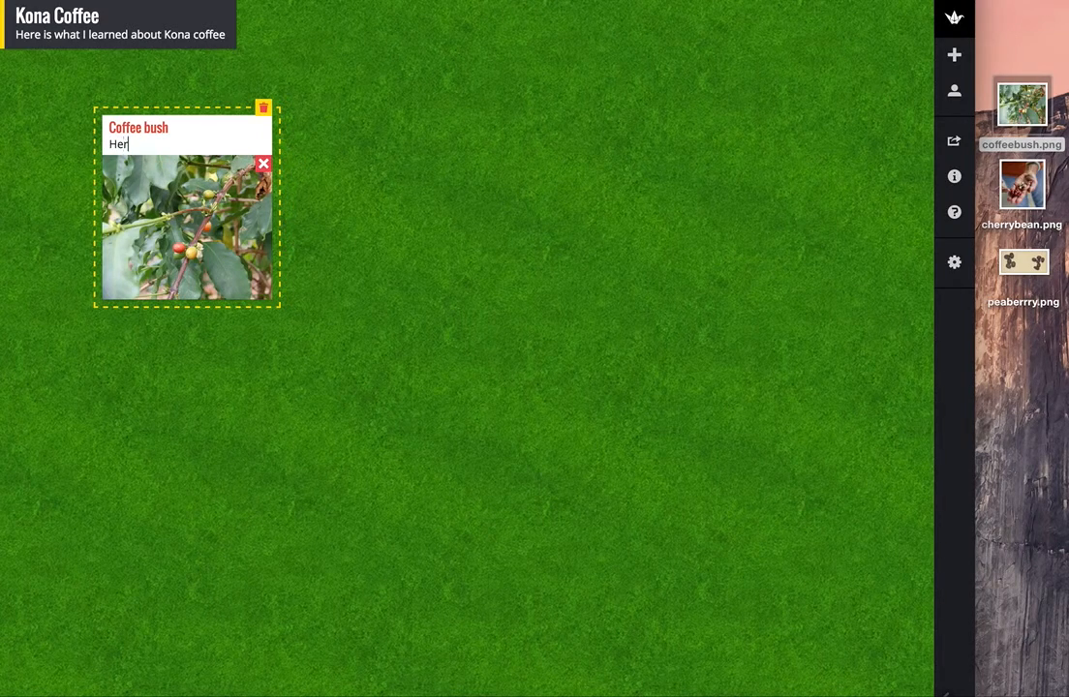
text(e you see cherries ripeni)
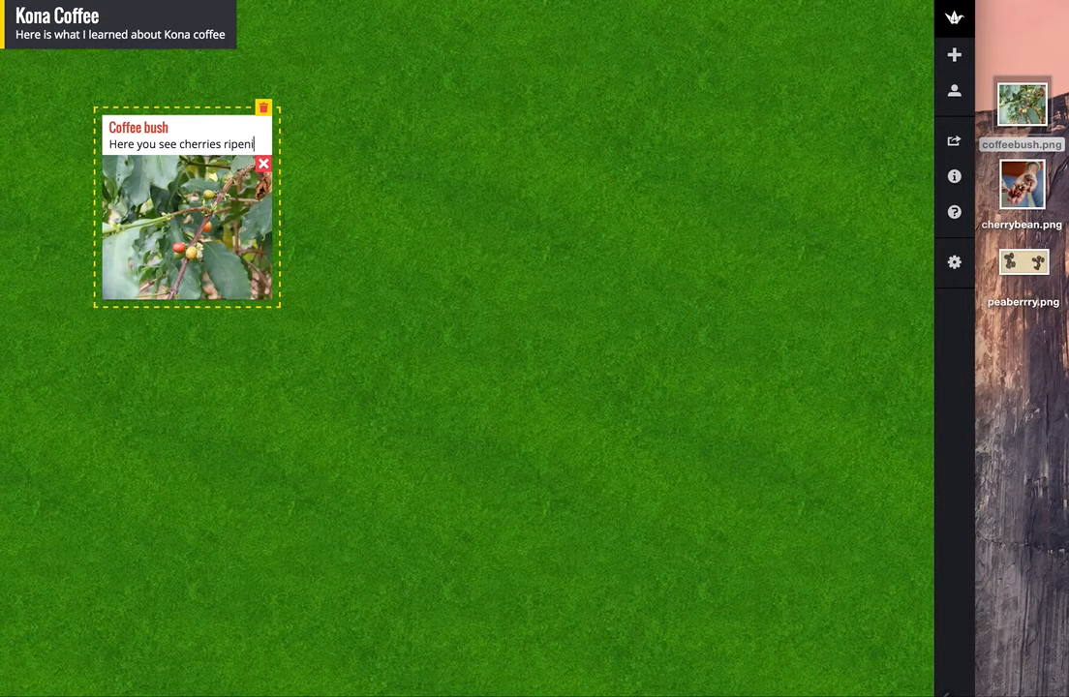
text(ng on a coff)
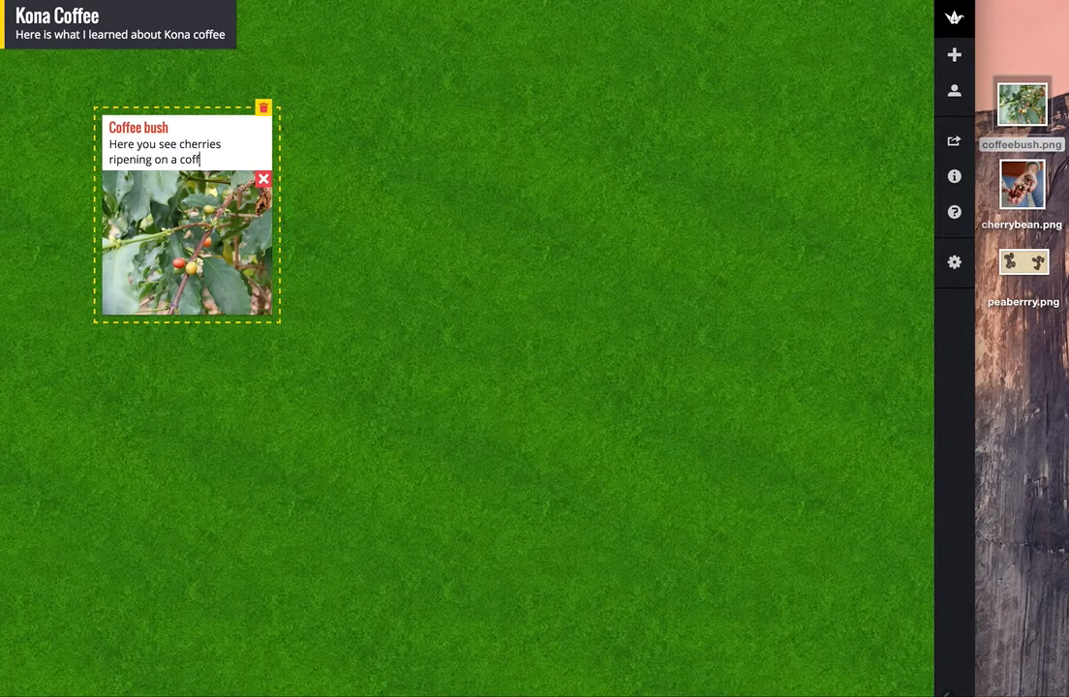
text(ee bush. The rea)
key(BackSpace)
text(d cherries)
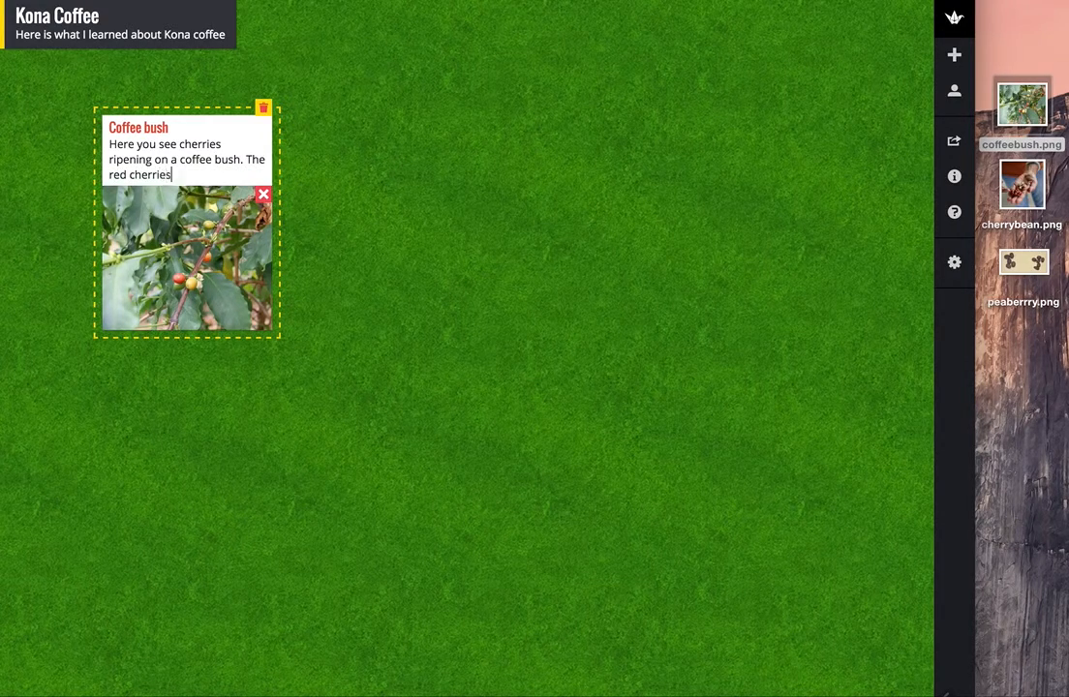
text( are ripe.)
click(223, 413)
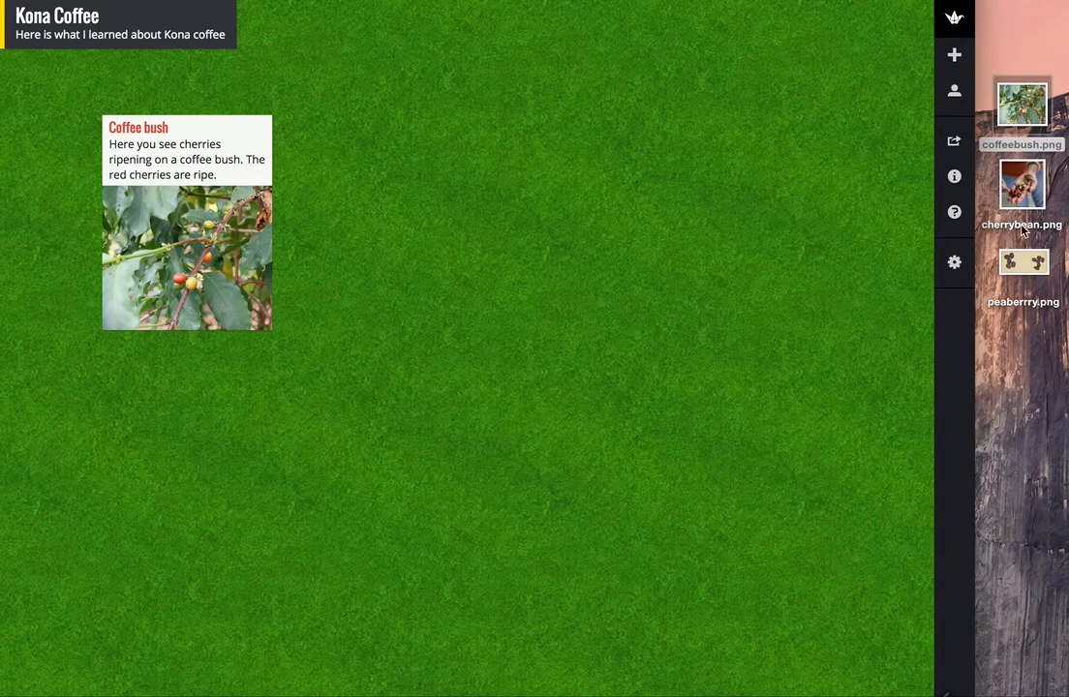
Step: Add cherrybean.png from the desktop to the wall, diagonally below the Coffee bush post, and title the post "Coffee beans"
drag(1024, 189, 420, 329)
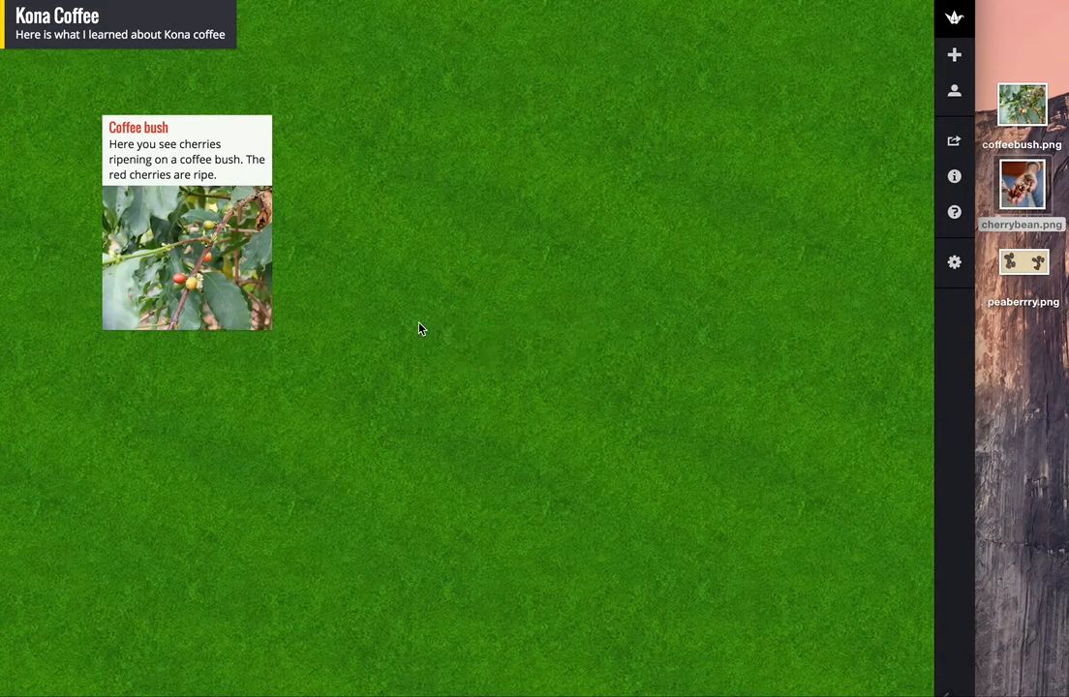
drag(483, 351, 411, 281)
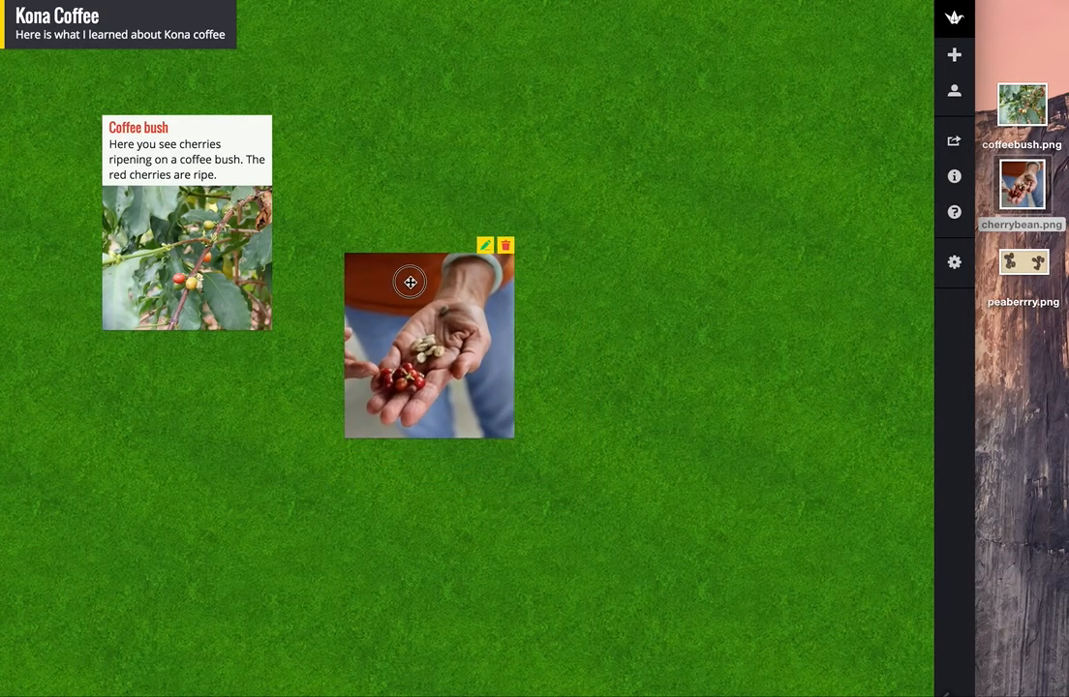
click(488, 247)
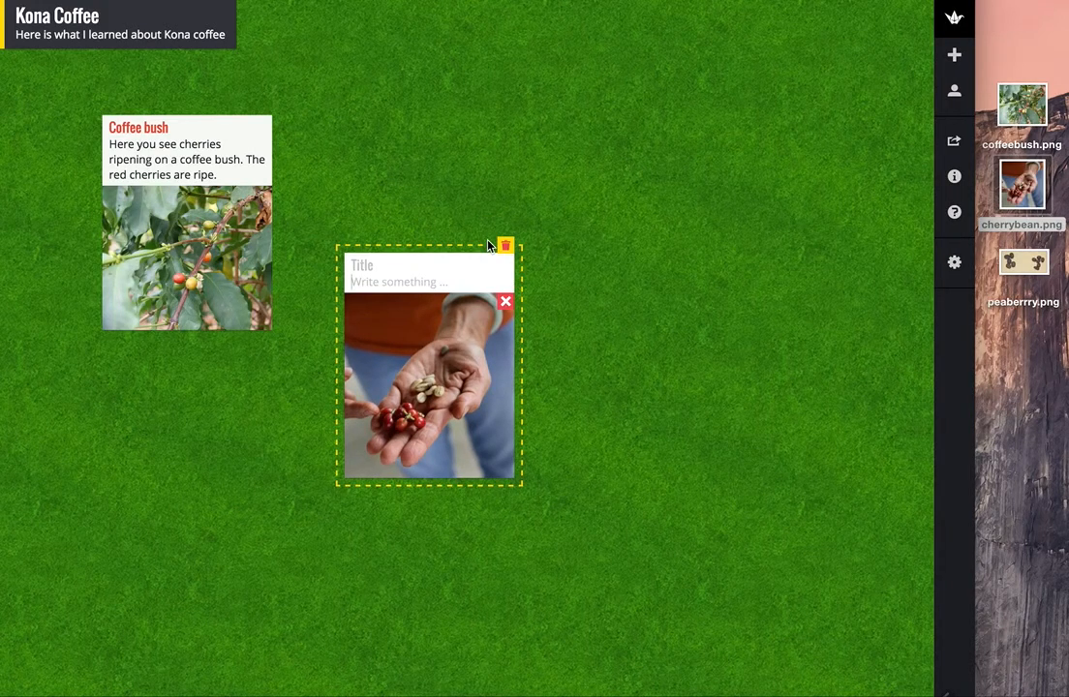
text(Coffee beans)
Step: Write "The cherry typically contains two coffee beans." as the Coffee beans post's text and finish editing
click(445, 283)
text(A)
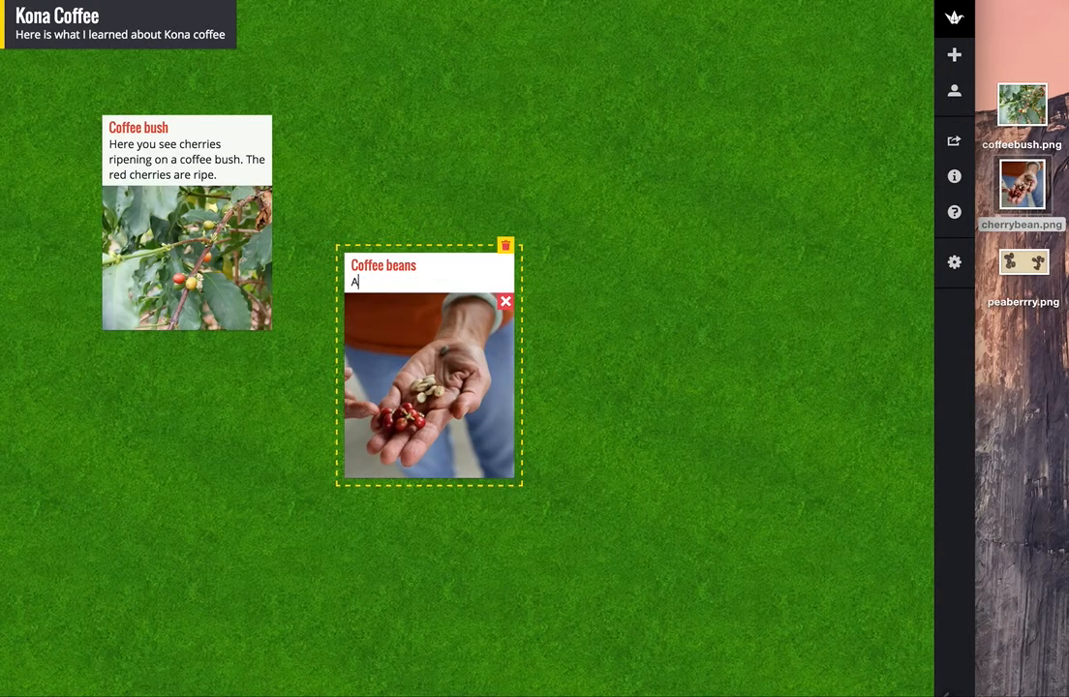
key(BackSpace)
text(The cherry typically contains)
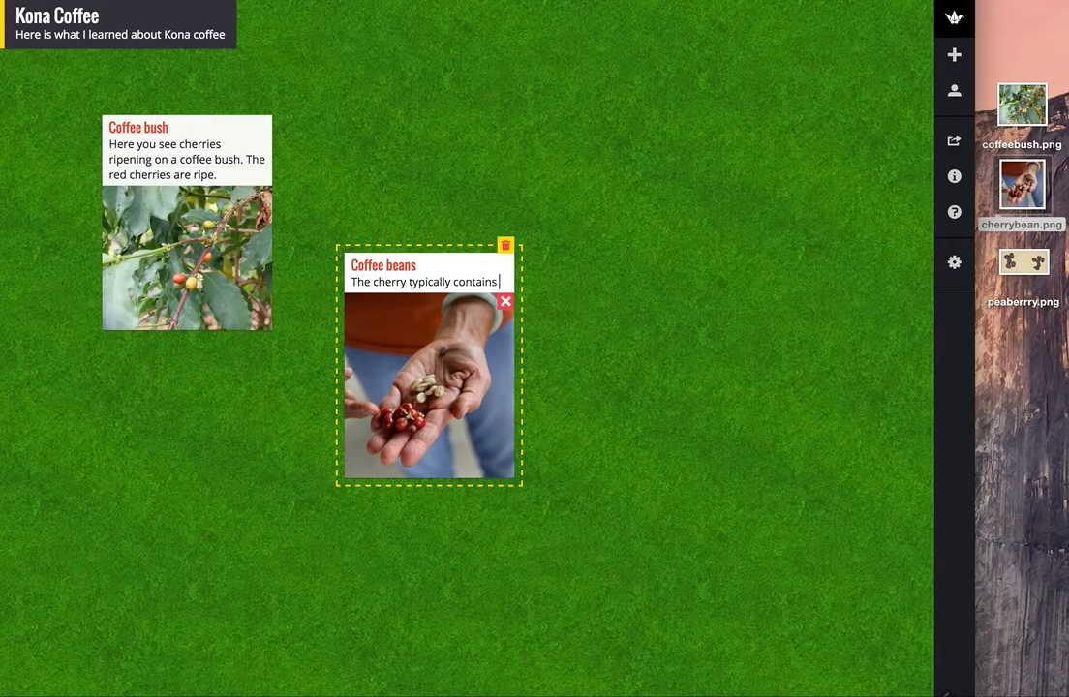
text( two coffee beans.)
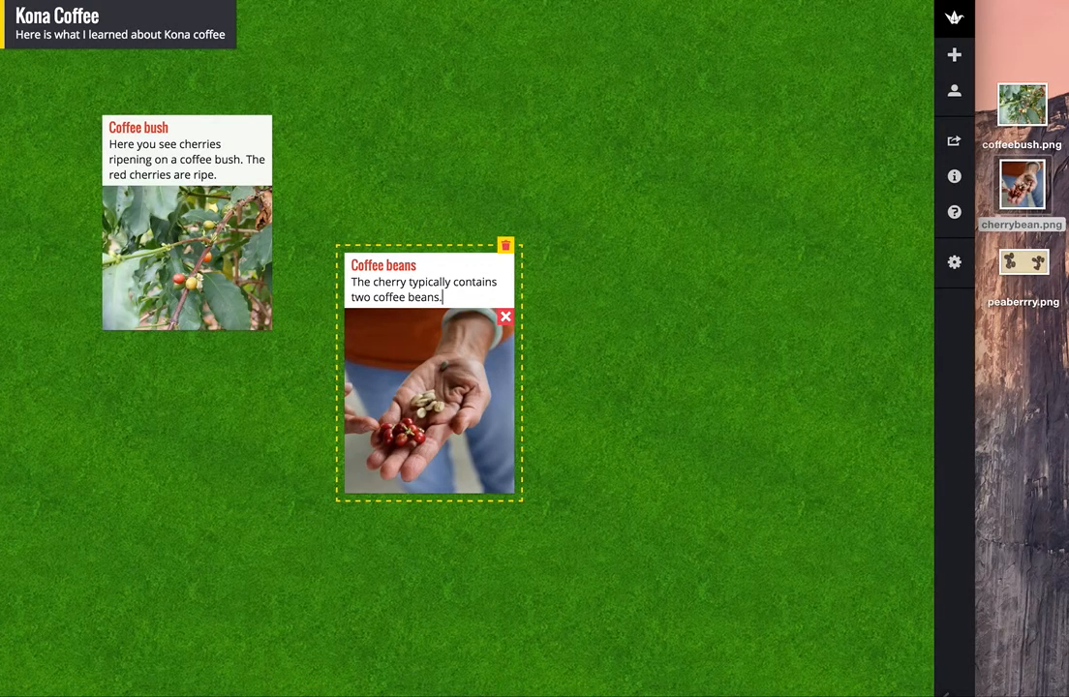
click(461, 592)
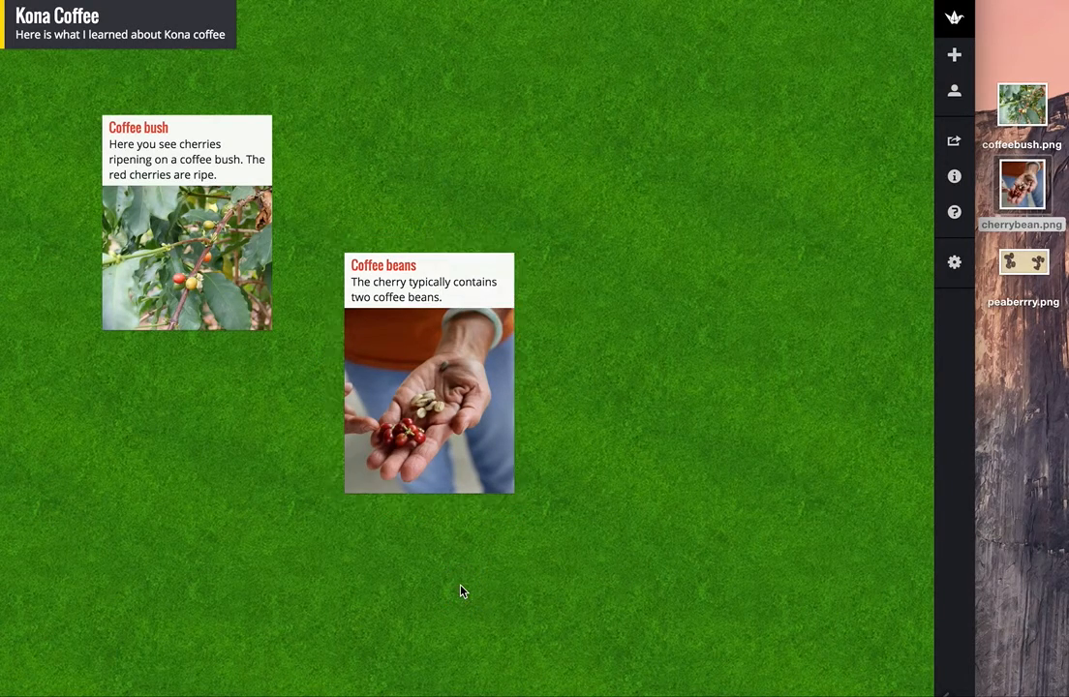
Step: Add peaberrry.png from the desktop to the wall, diagonally below the Coffee beans post's heading, and title the post "Peaberry"
drag(1026, 272, 667, 452)
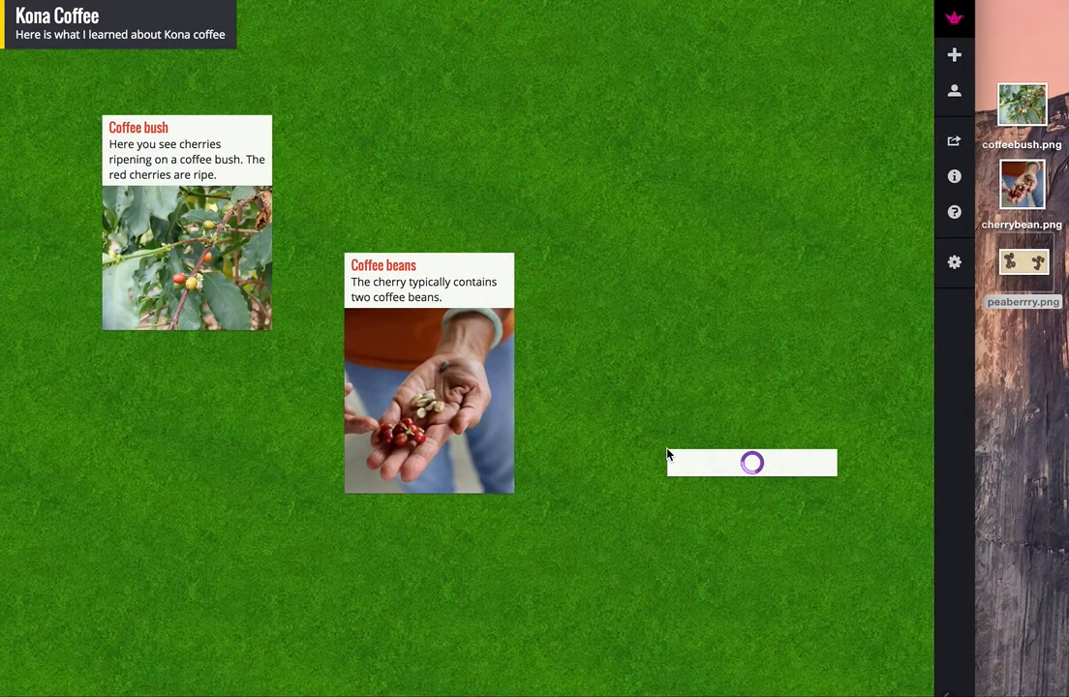
drag(742, 469, 682, 465)
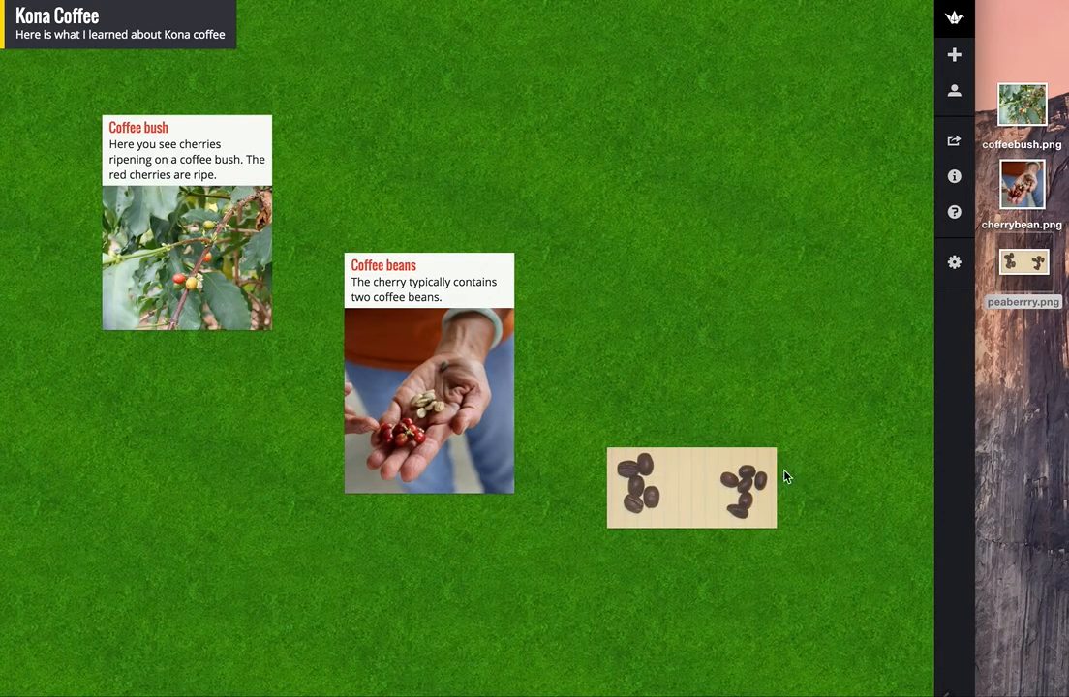
click(748, 440)
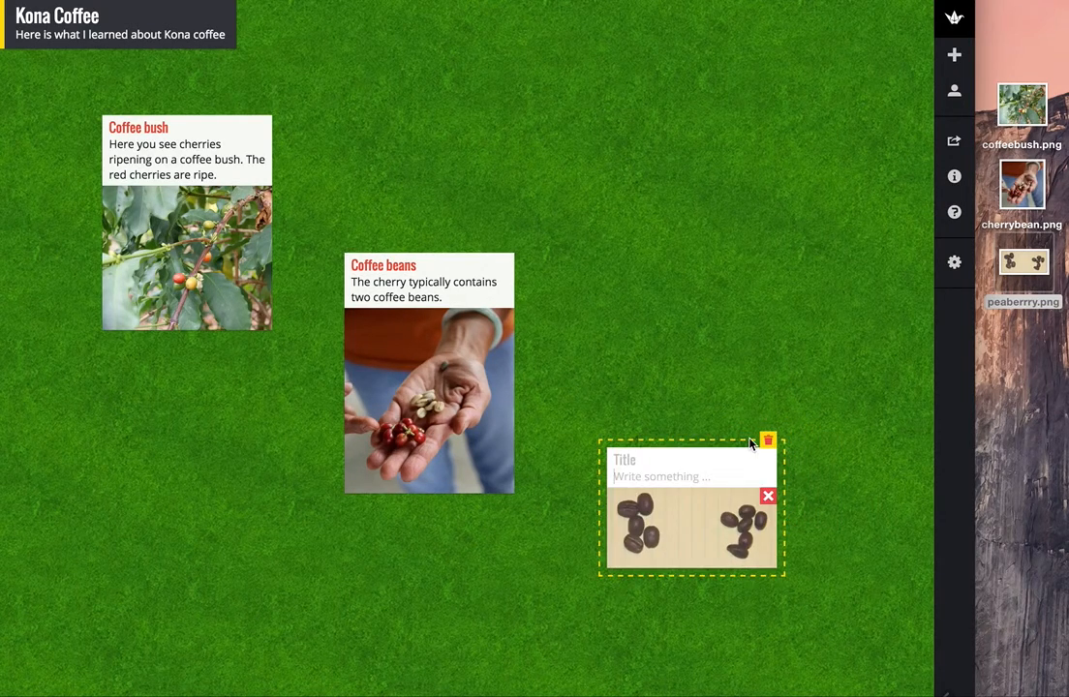
click(653, 457)
text(Peaberry)
Step: Write "In peaberry coffee, a coffee cherry has only one bean. These beans are typically smaller (right) and have a milder taste." as the Peaberry post's text
click(658, 474)
text(In peaberry coffee)
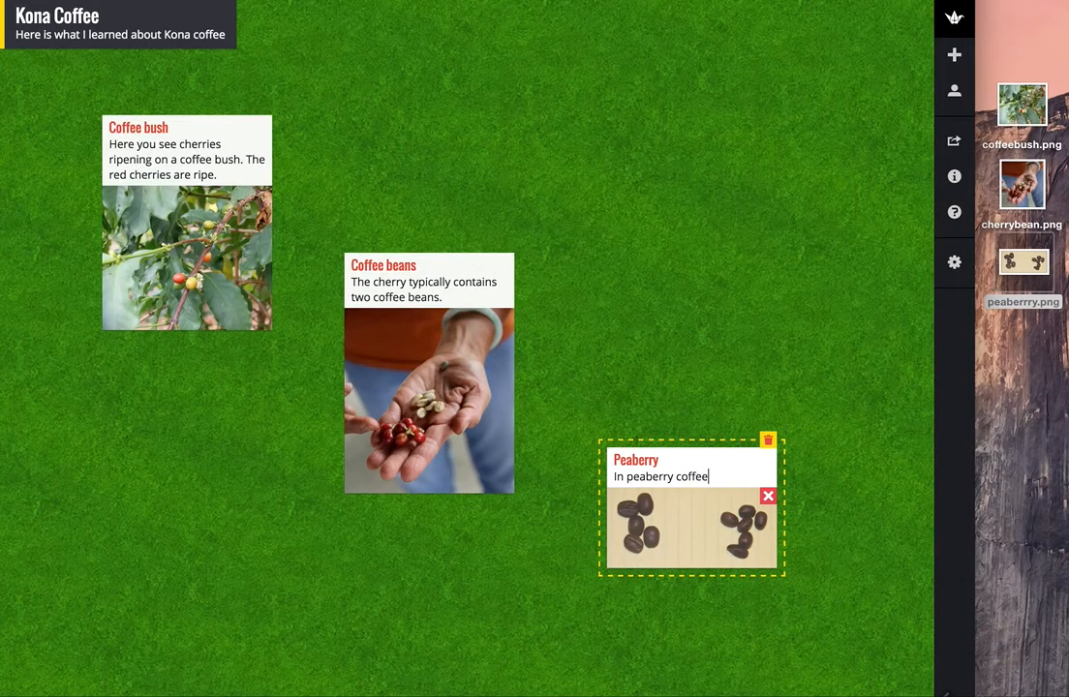
text(, a coffee cherry has only one bean.)
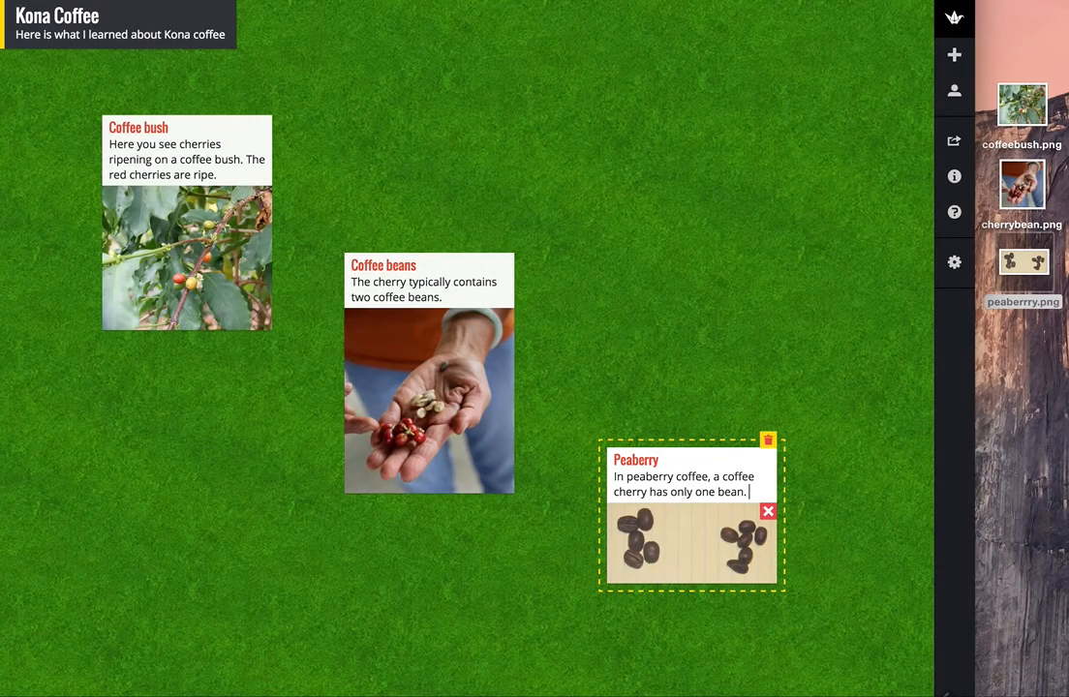
text( These beans are typically sma)
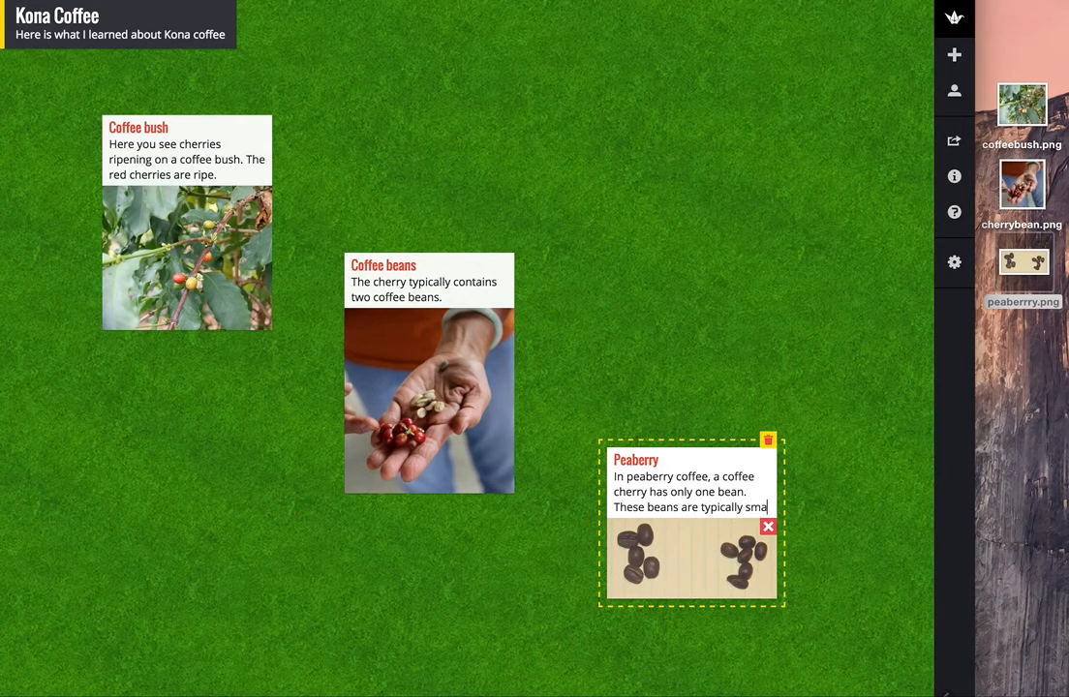
text(ller (right) and have a mild)
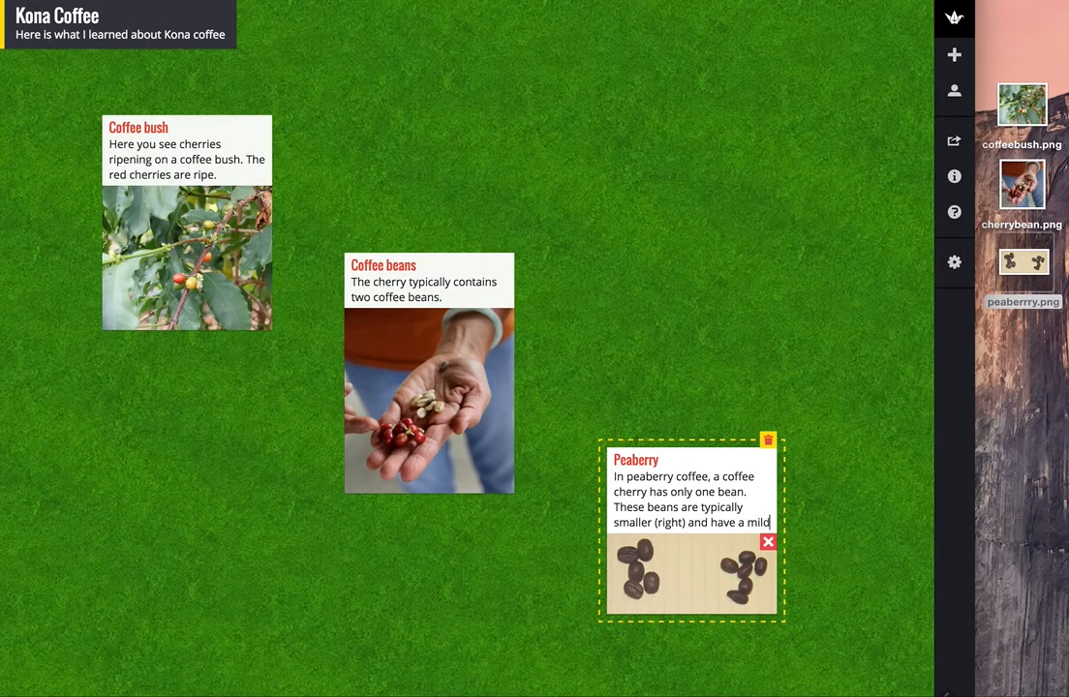
text(er taste)
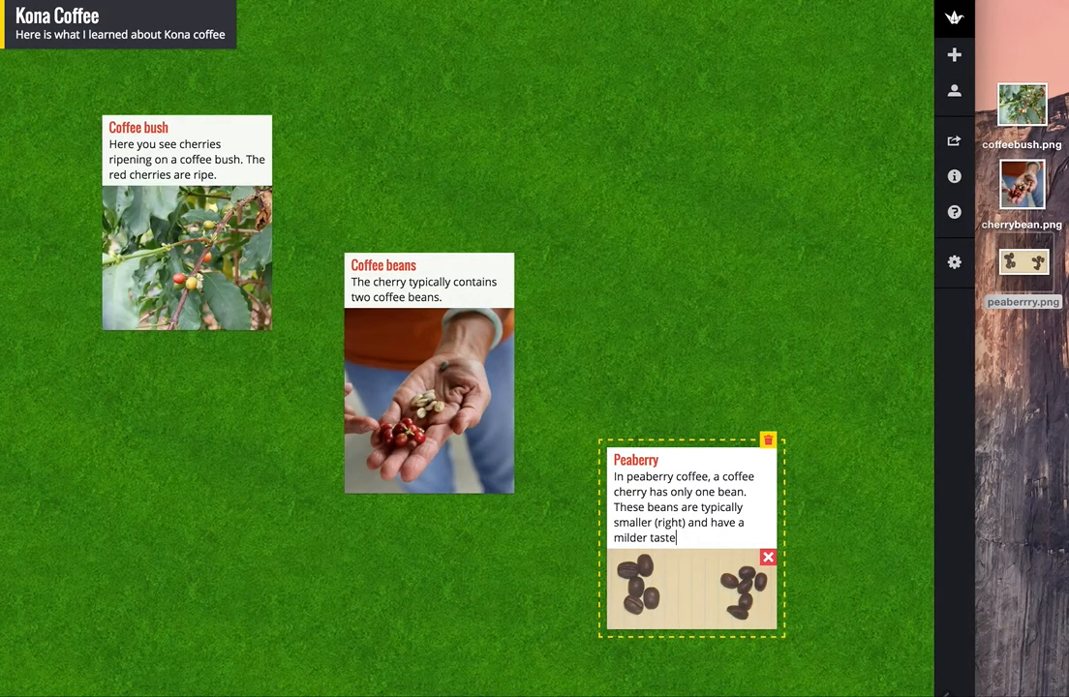
text(.)
click(348, 559)
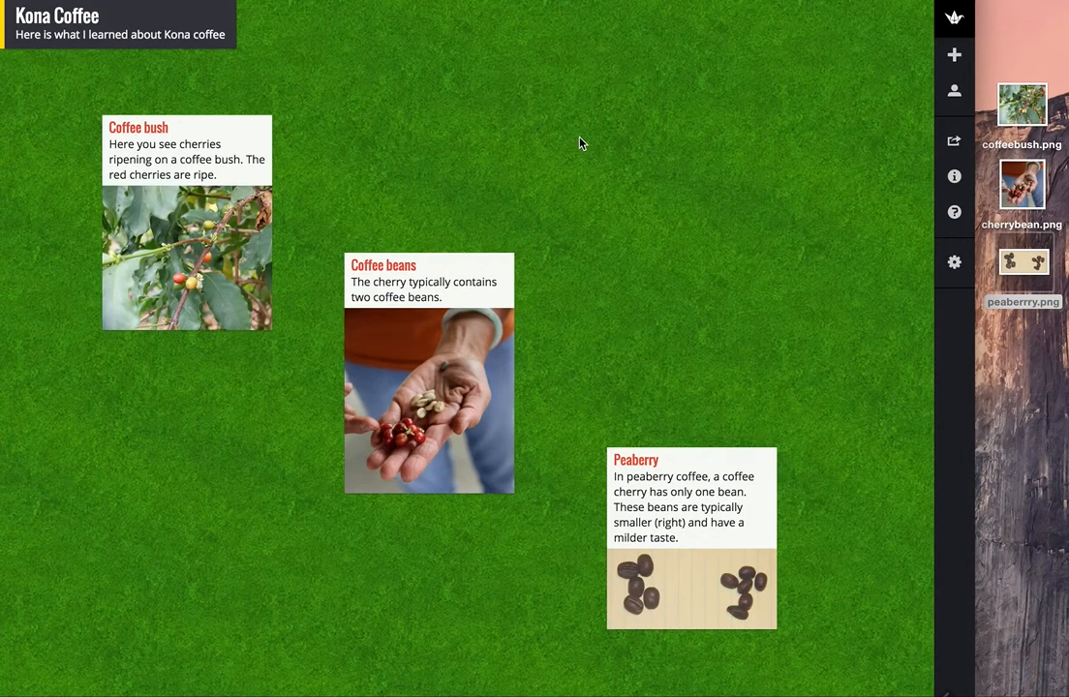
key(ctrl+Tab)
double_click(583, 146)
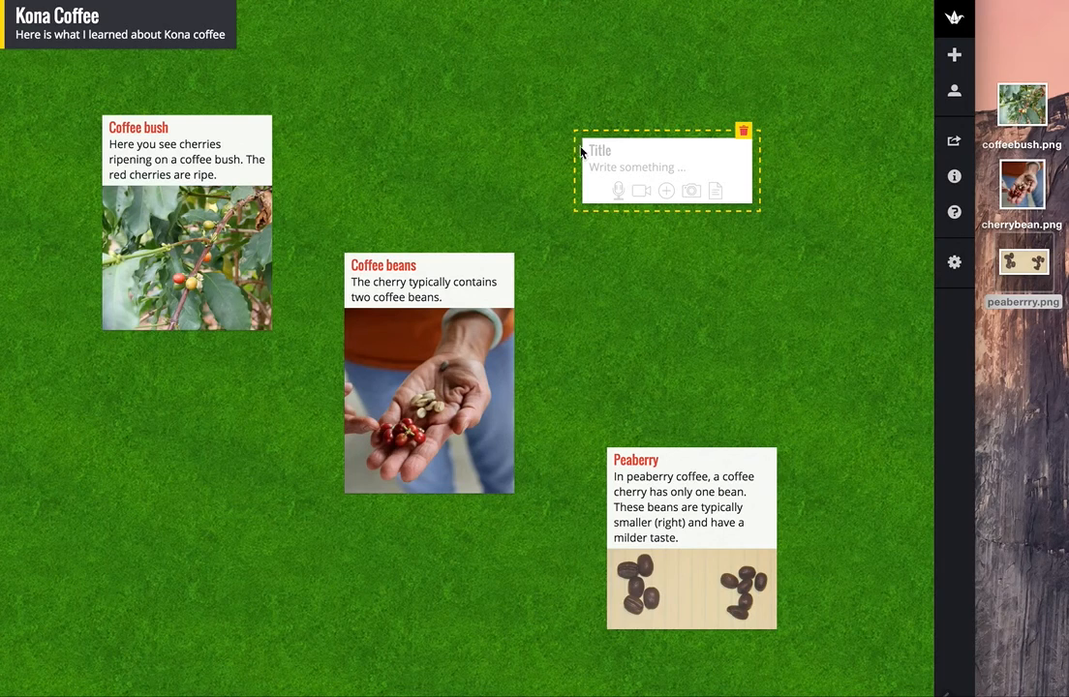
click(665, 191)
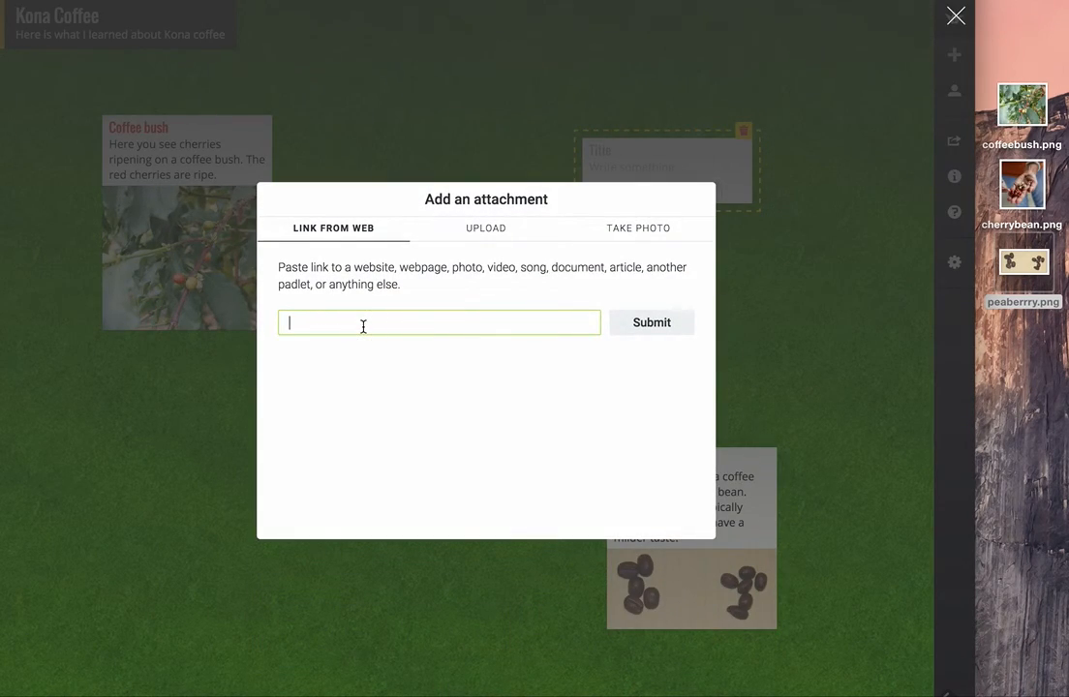
text(https://en.wikipedia.org/wiki/Kona_coffee)
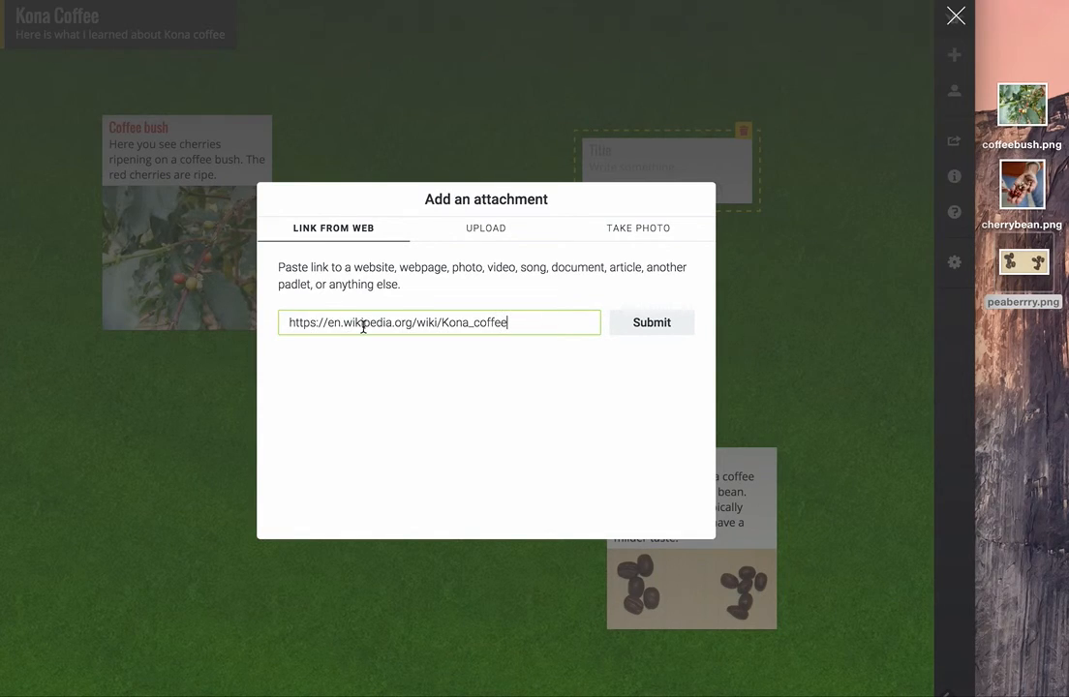
click(635, 328)
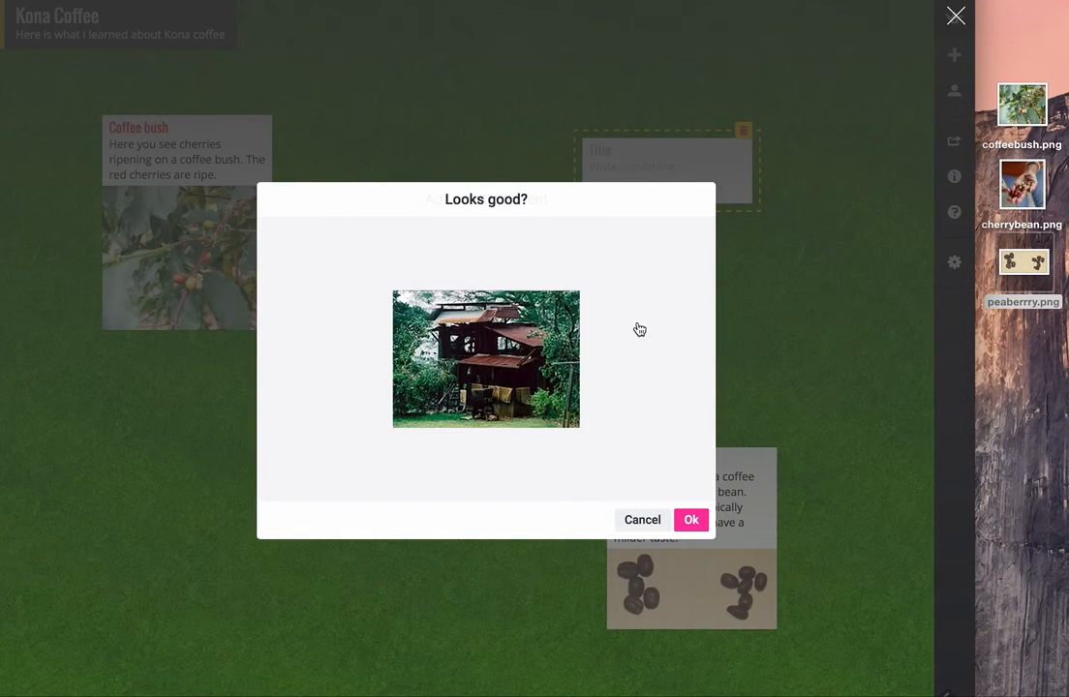
click(692, 522)
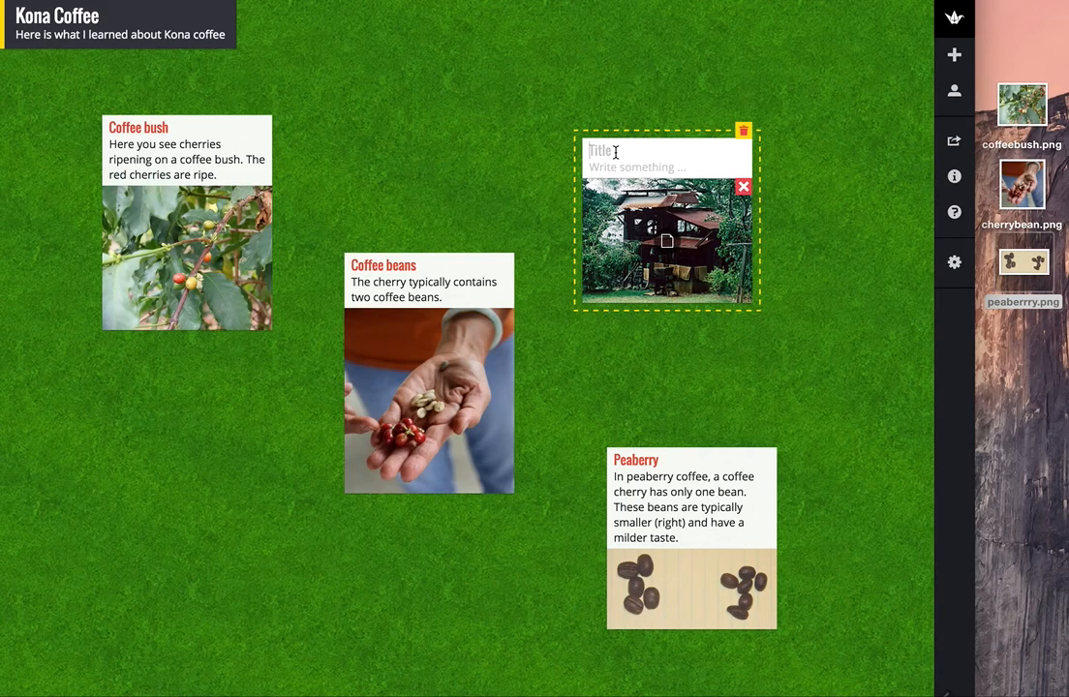
Step: Title the new link post "Wikipedia post on Kona Coffee" and finish editing it
text(Wikipedia post o)
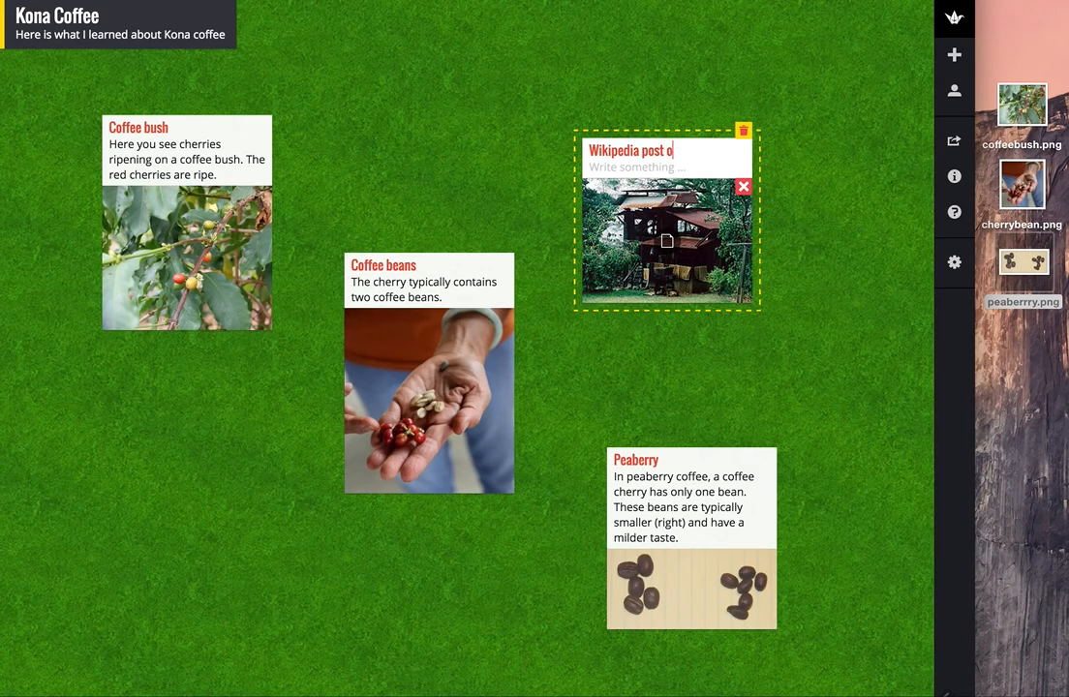
text(n Kona Coffee)
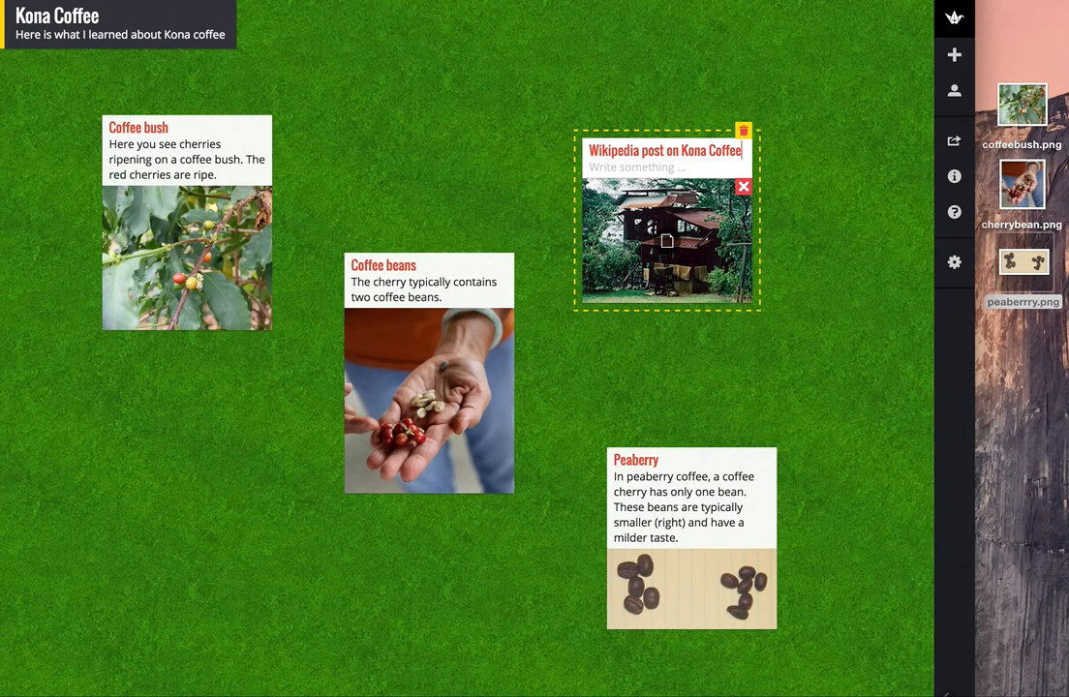
click(664, 69)
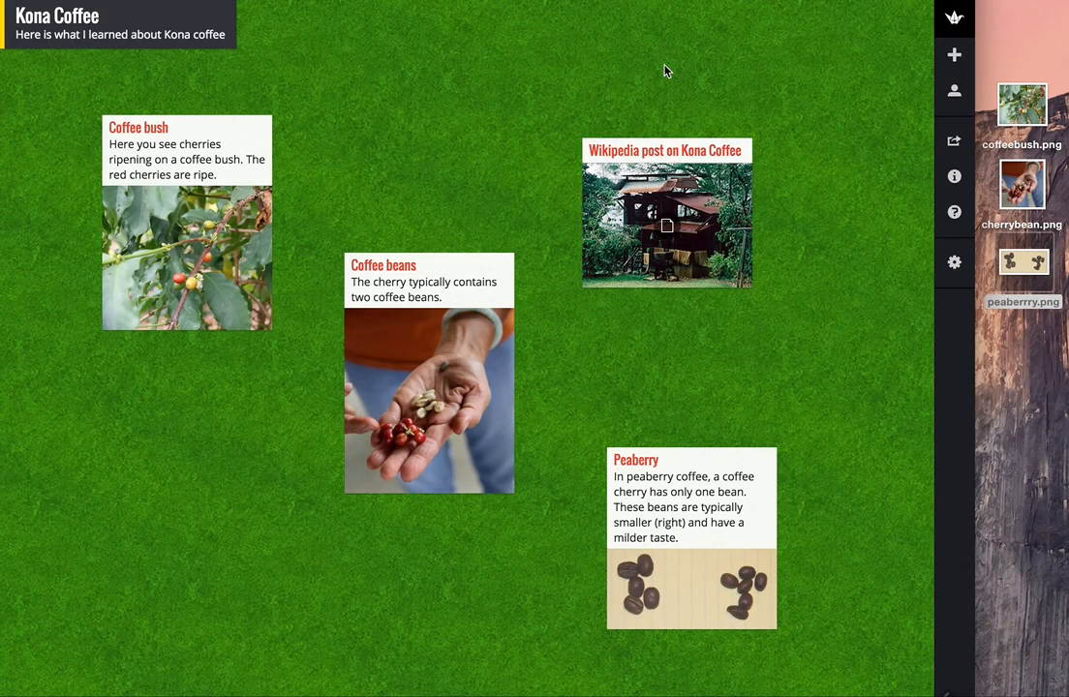